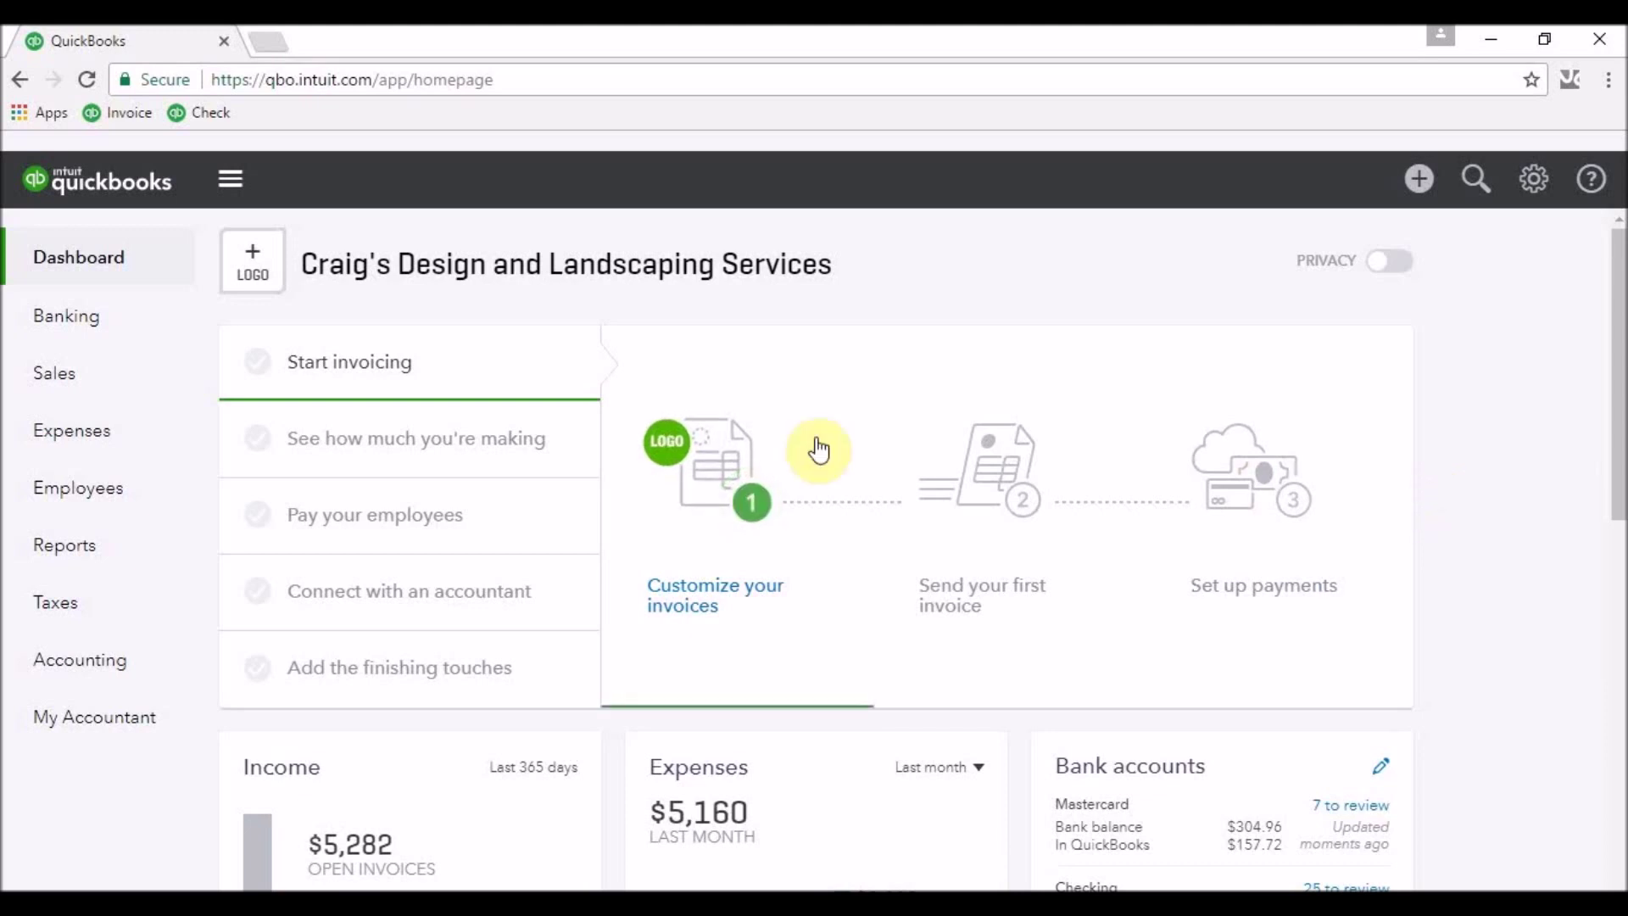
Open the full Chart of Accounts from Accounting and scroll through the account list
click(136, 660)
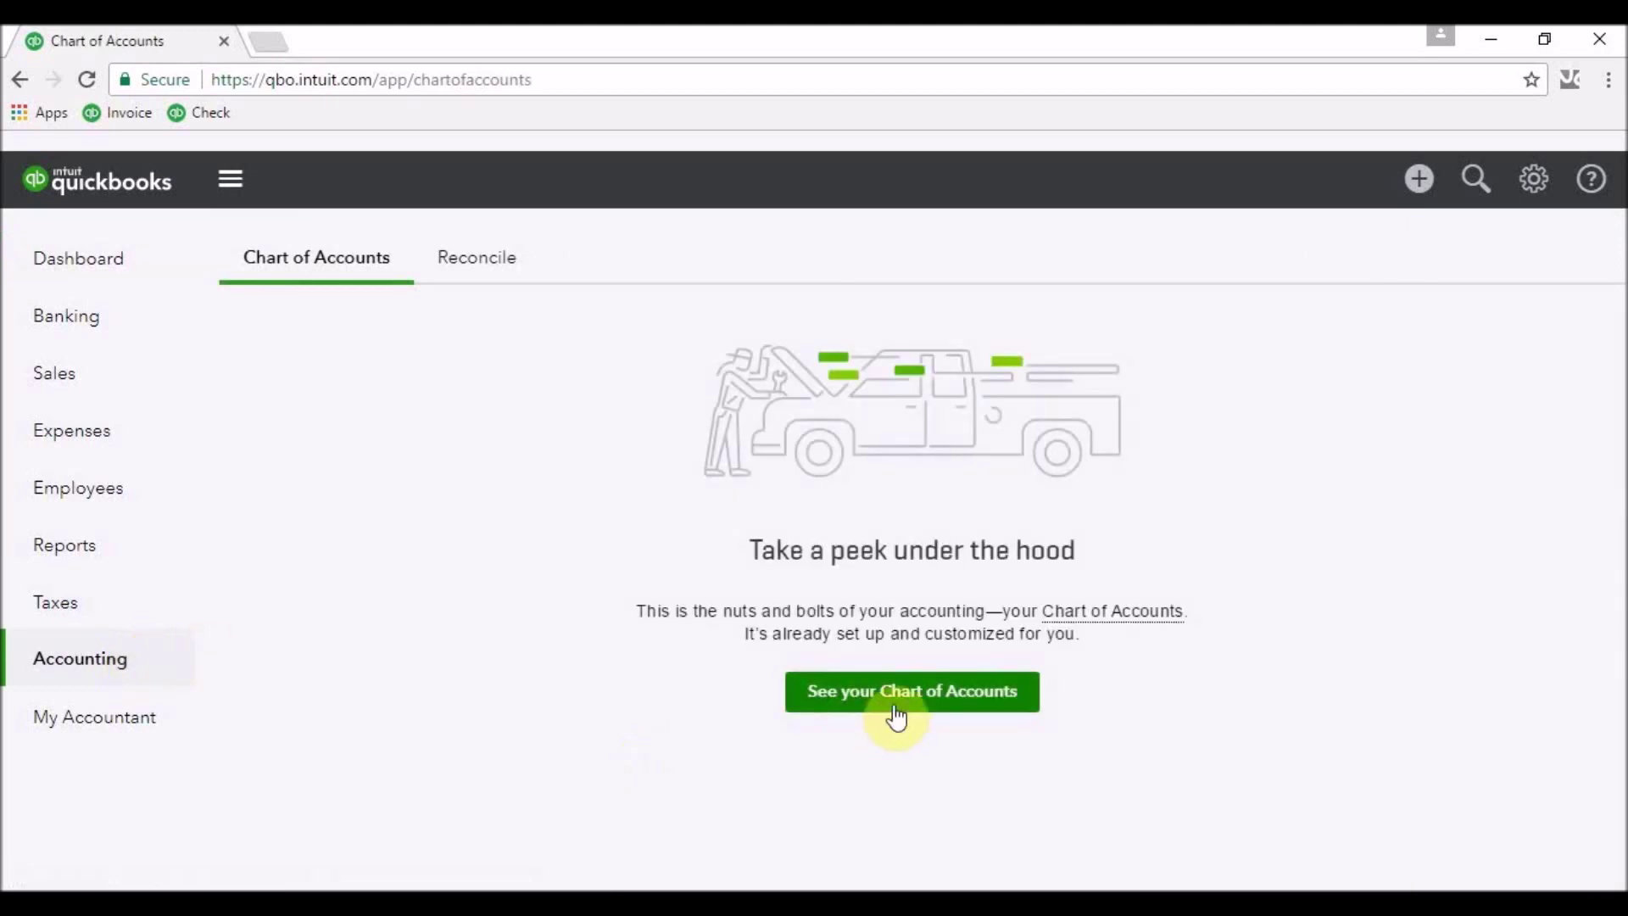
click(920, 702)
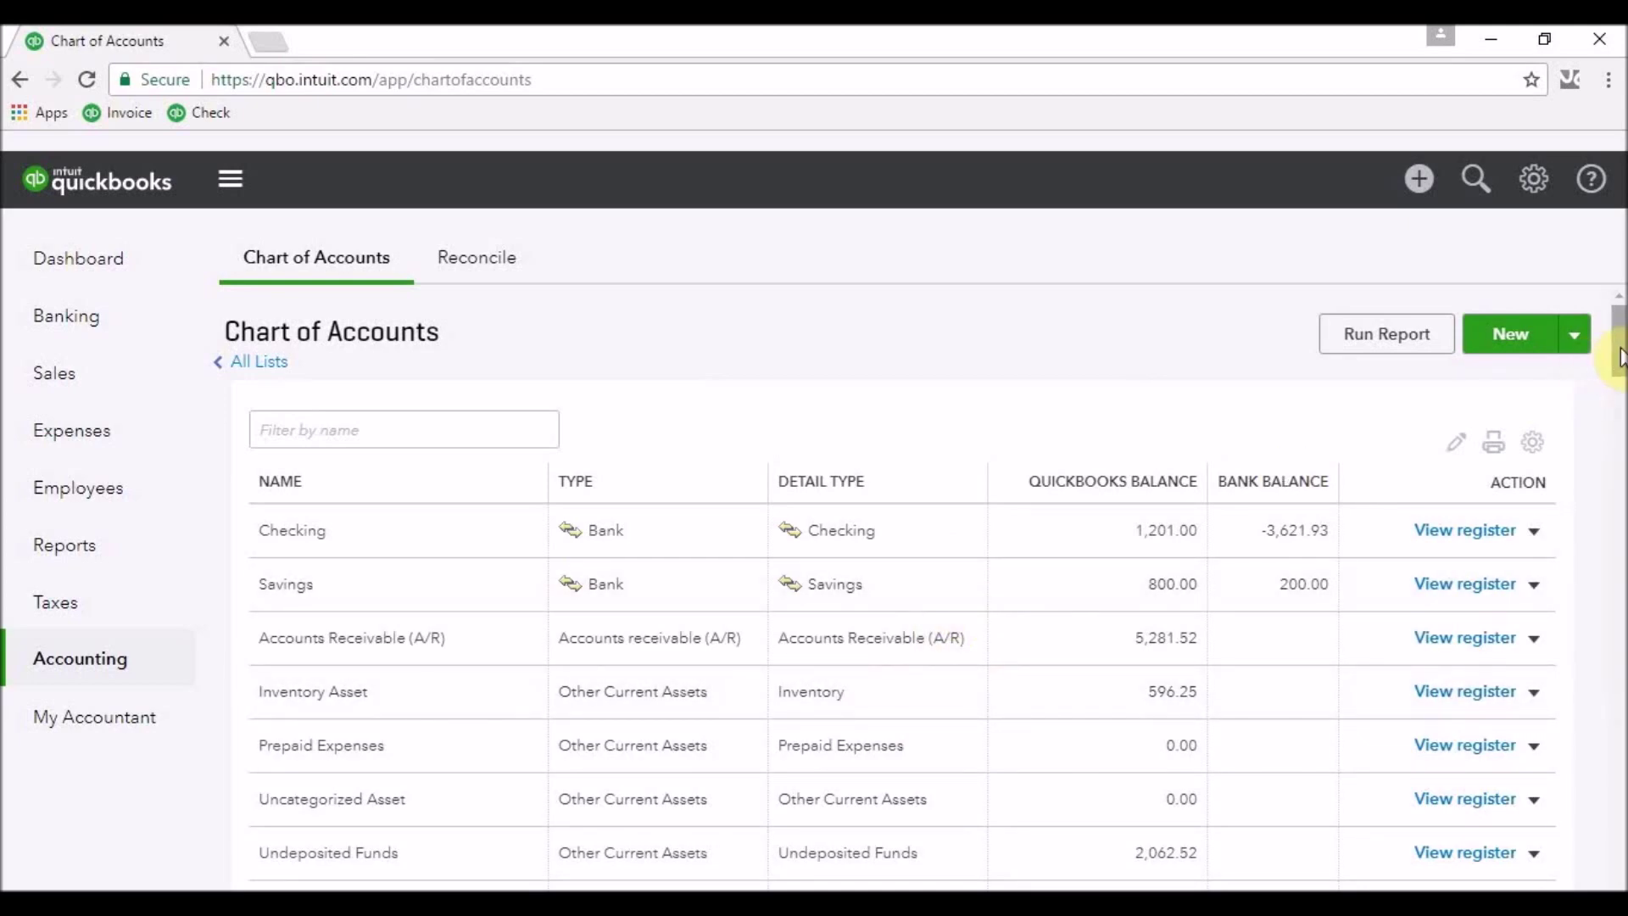
drag(1617, 320, 1611, 606)
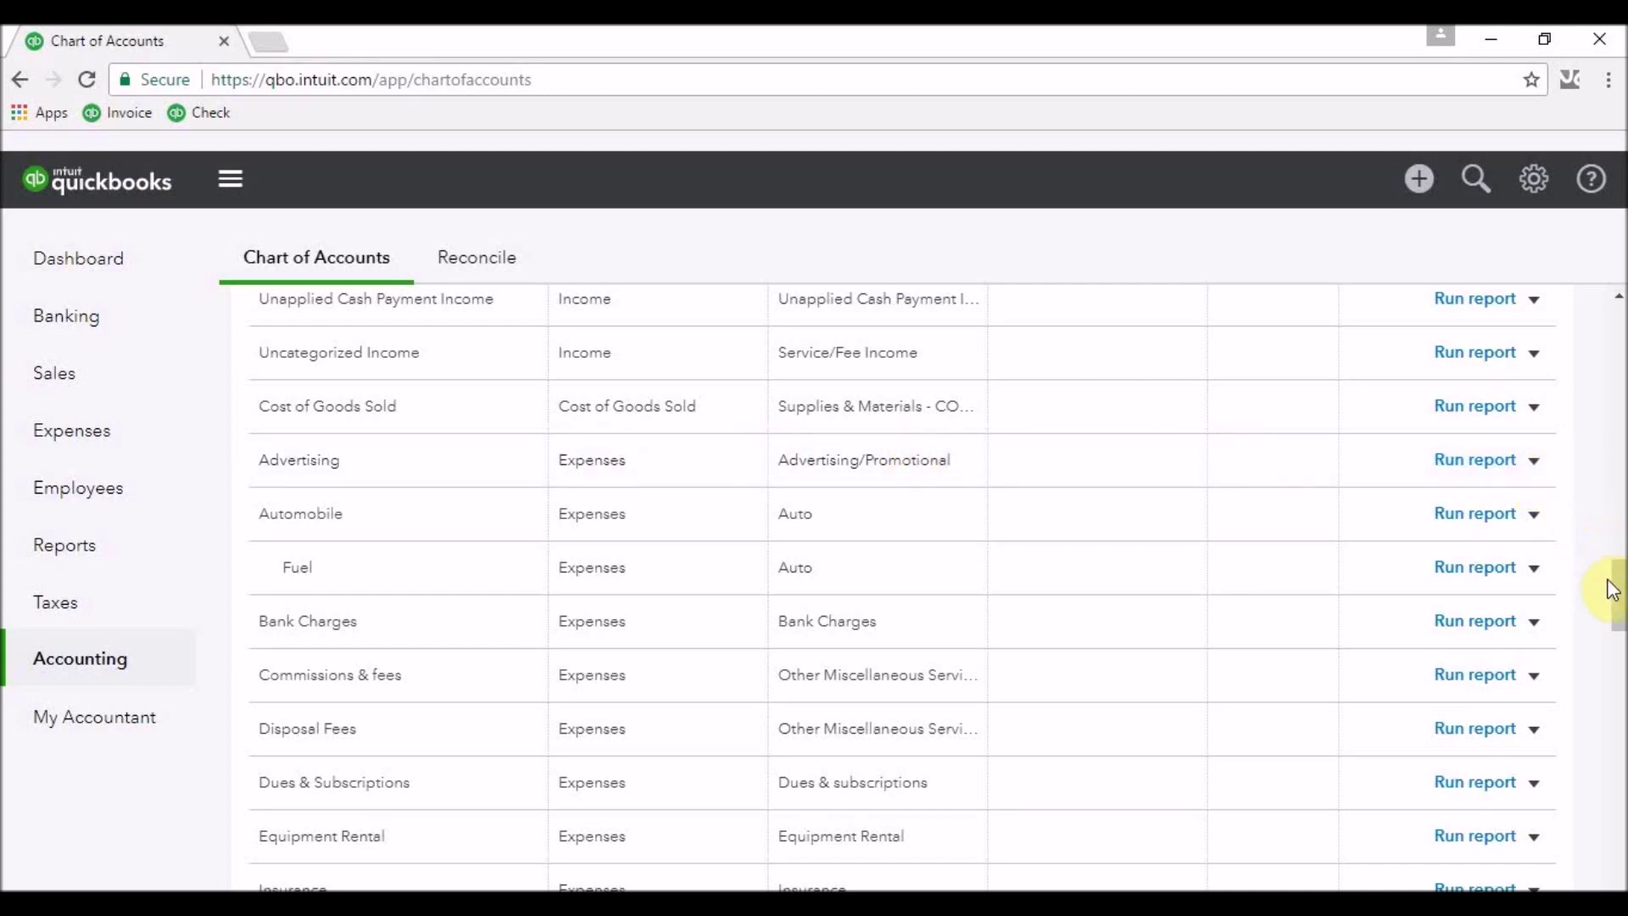
drag(1619, 604, 1617, 293)
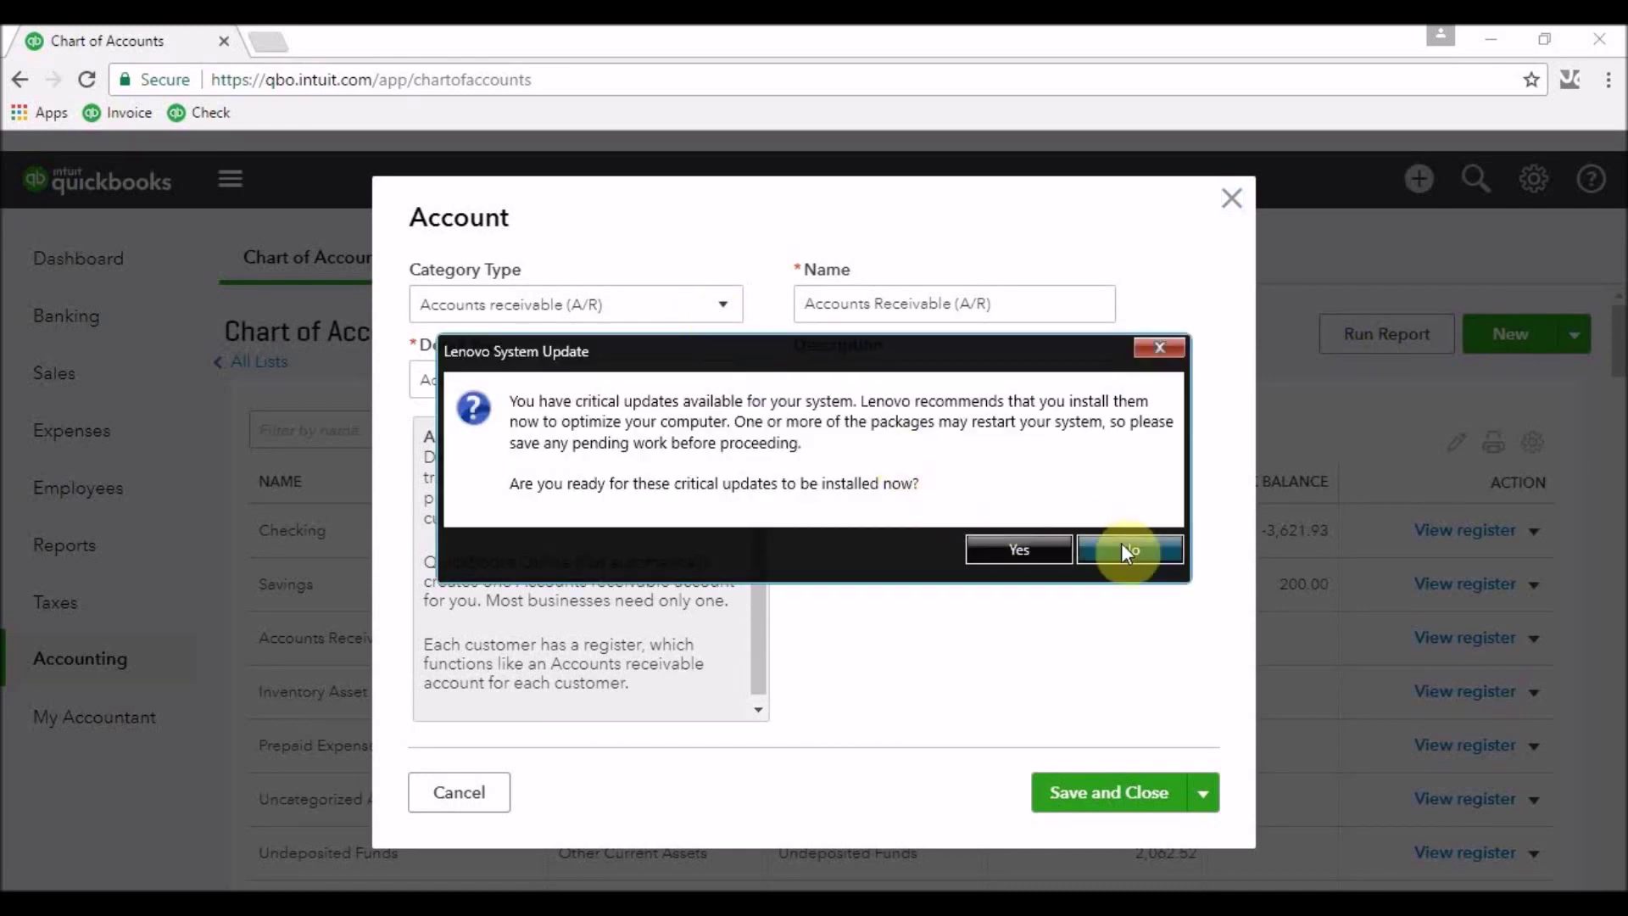
Decline the update prompt, then save a new Expenses account named 'Marketing'
click(1123, 547)
click(694, 307)
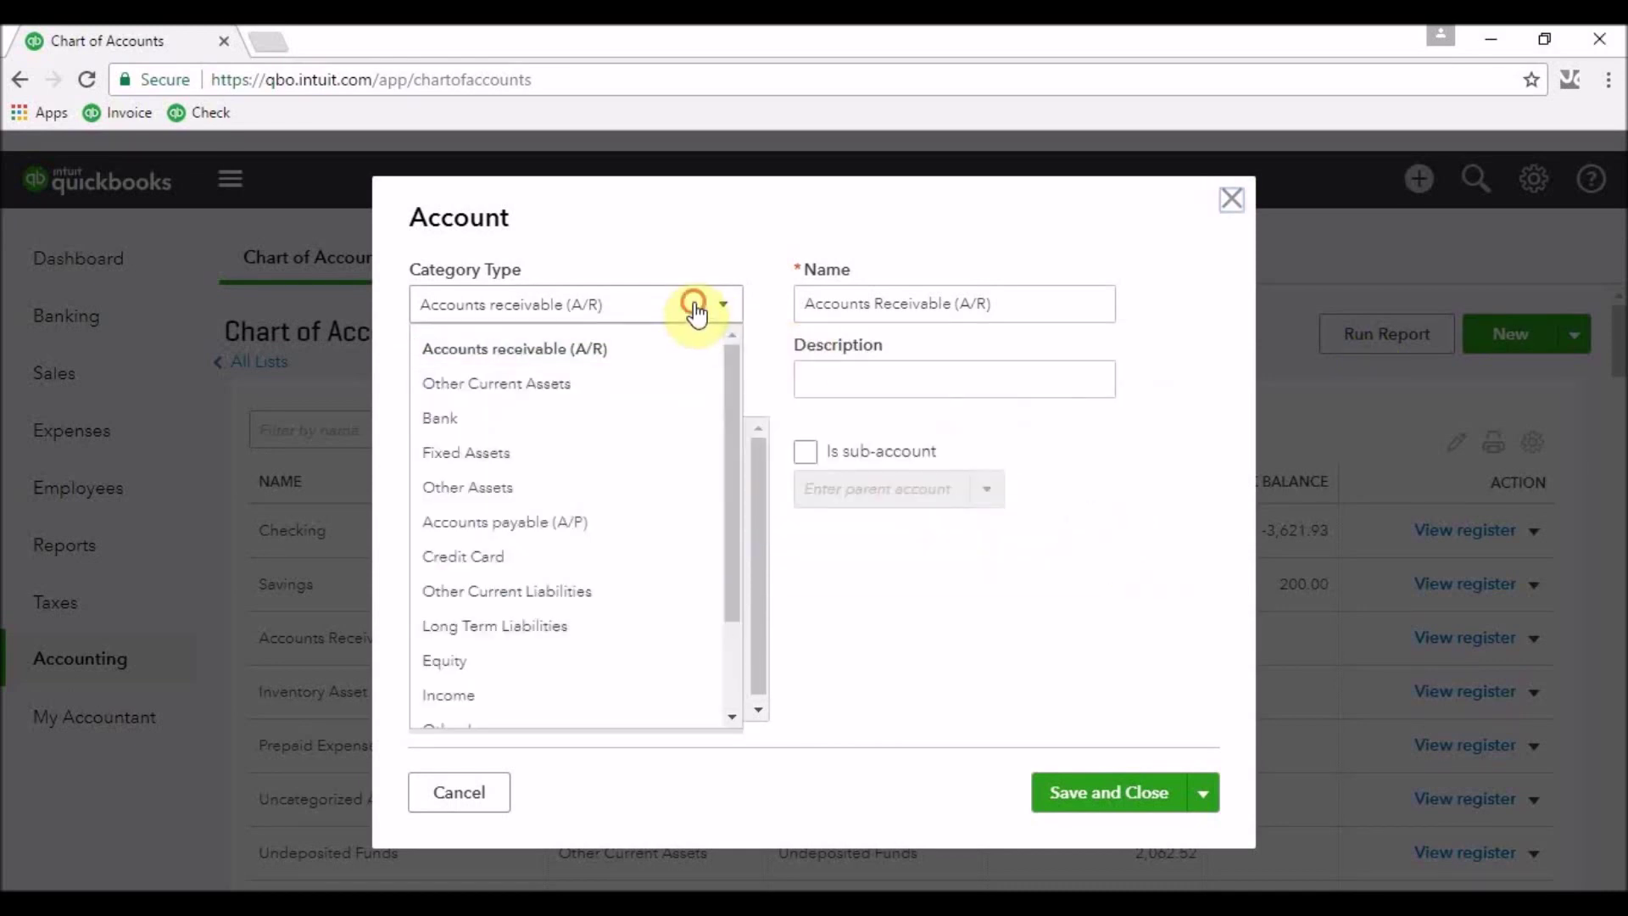
drag(732, 421, 719, 498)
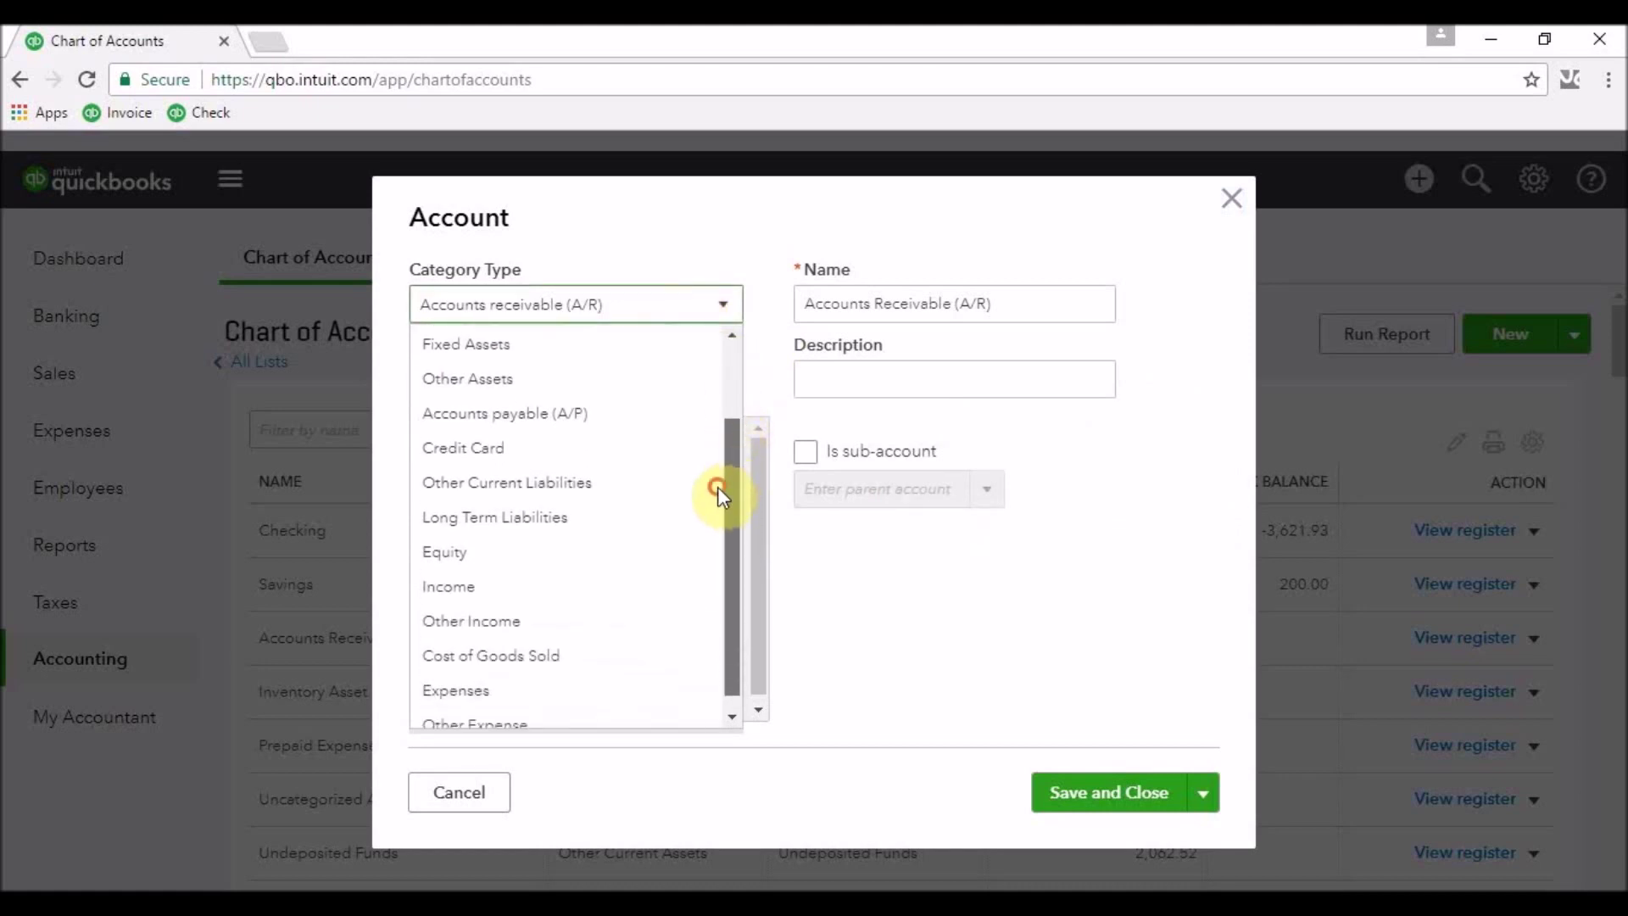
click(509, 690)
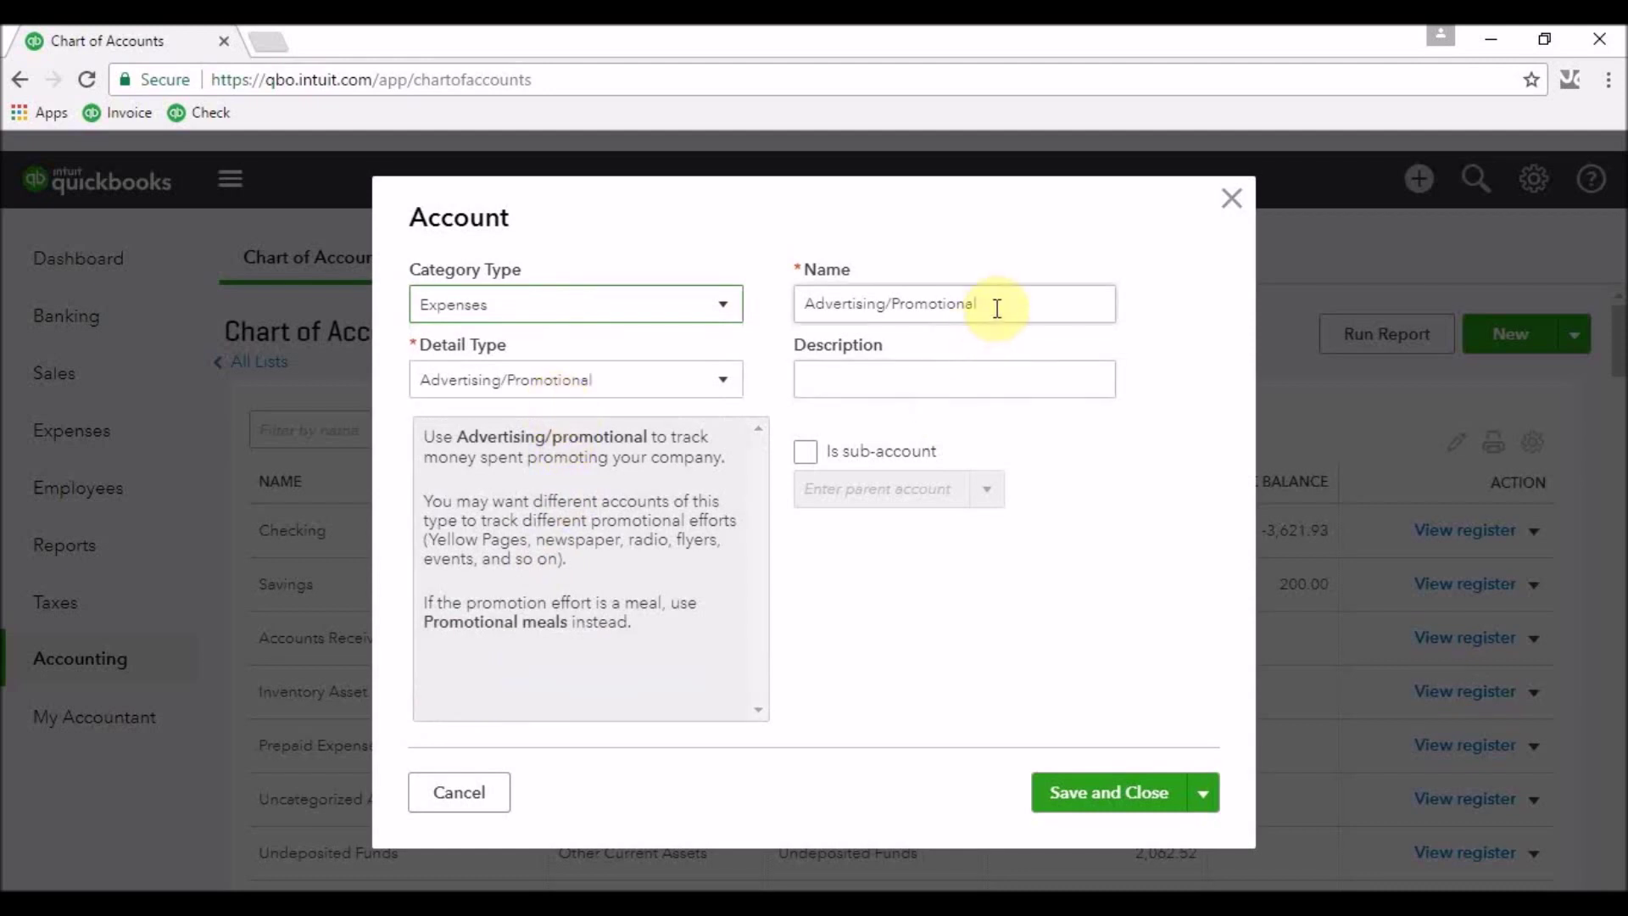
drag(997, 308, 745, 248)
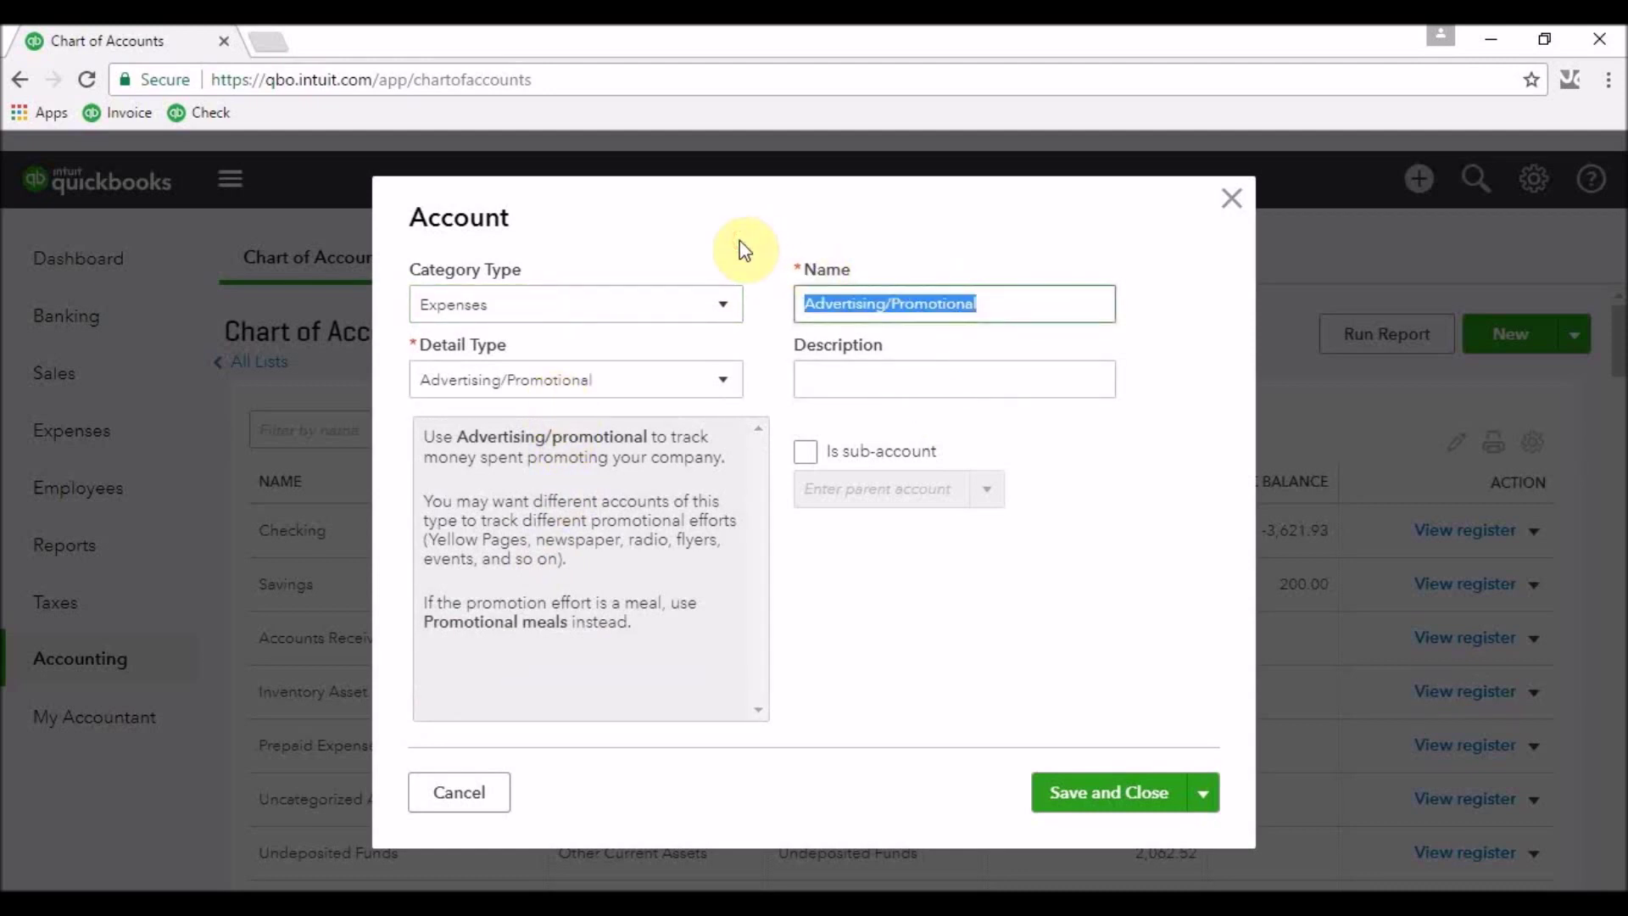
text(Marke)
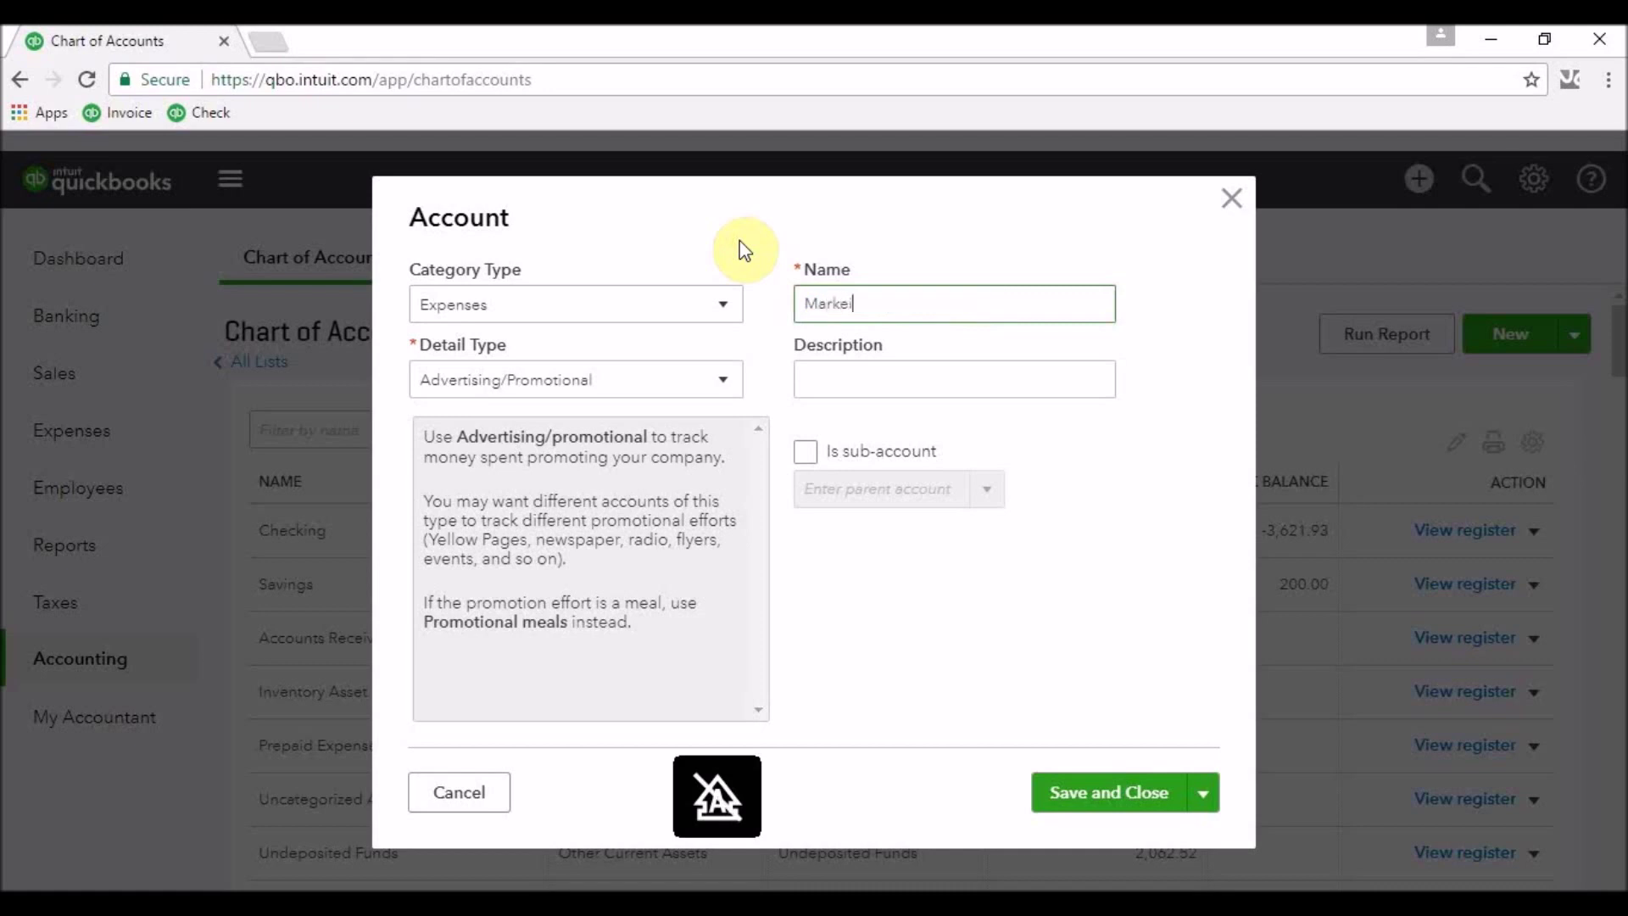
text(ting)
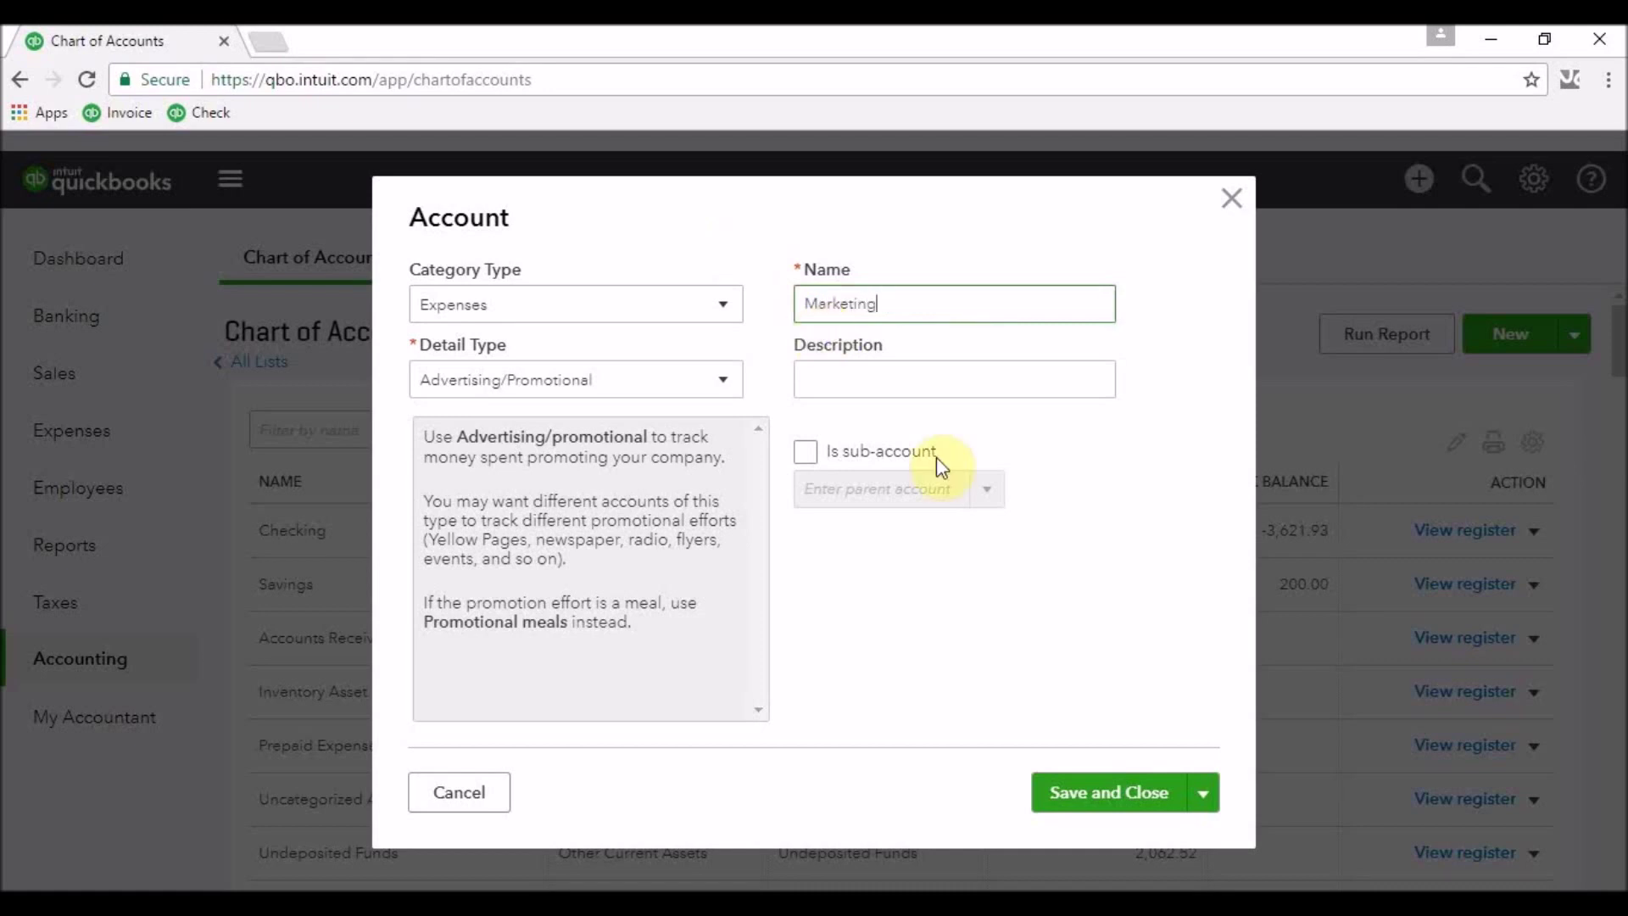
click(1065, 795)
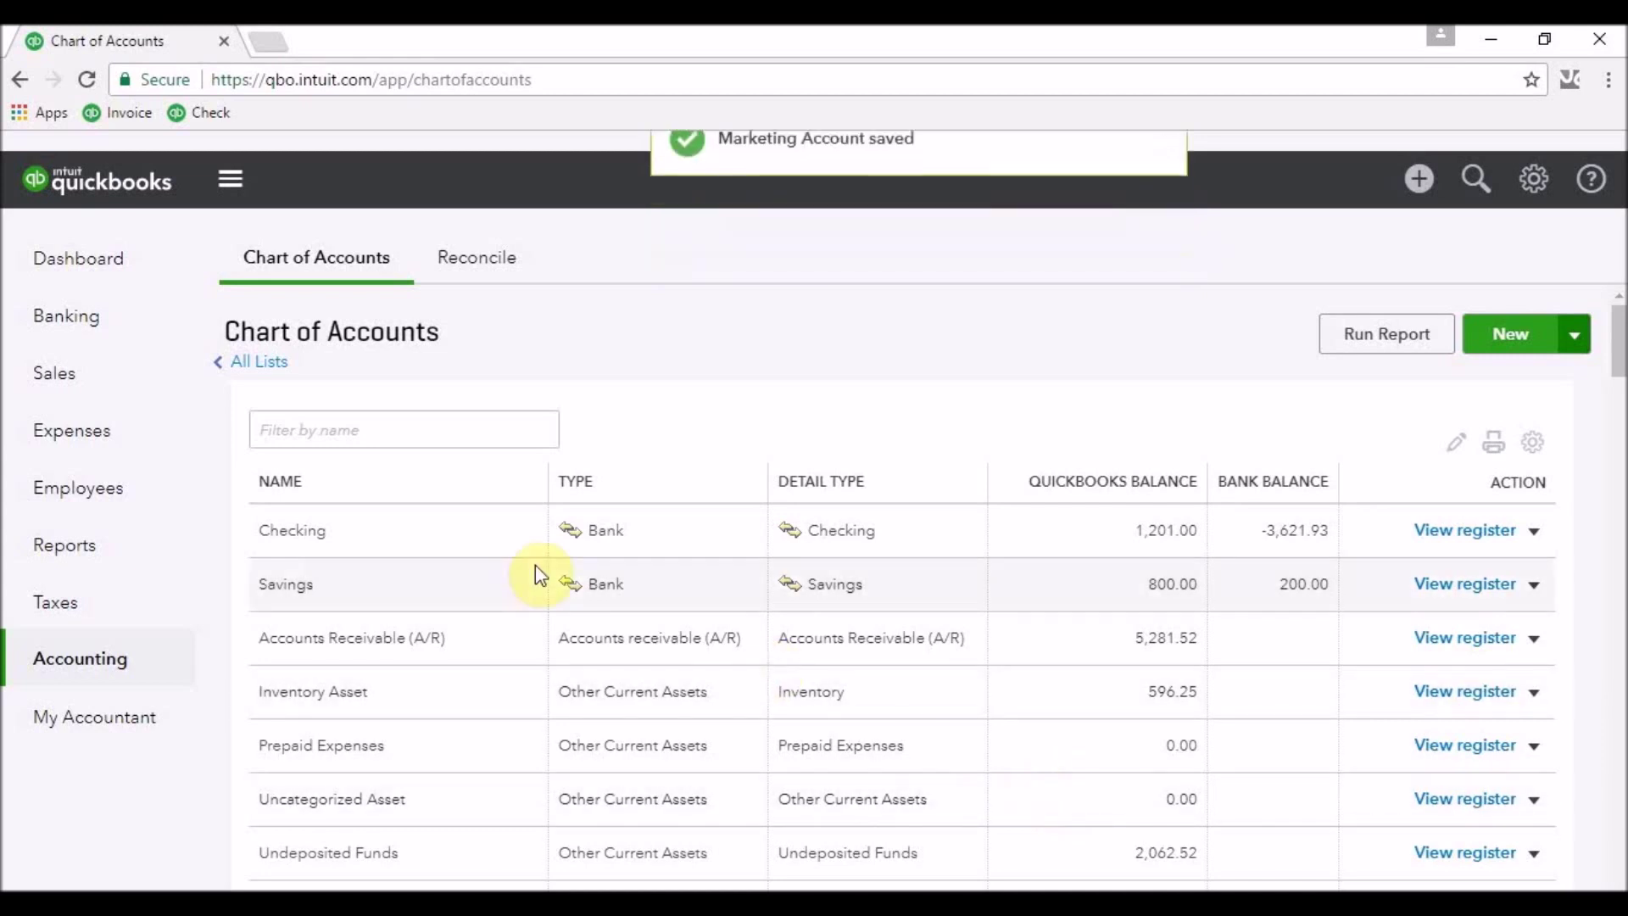
Start a new expense from the Expense Transactions list
click(132, 441)
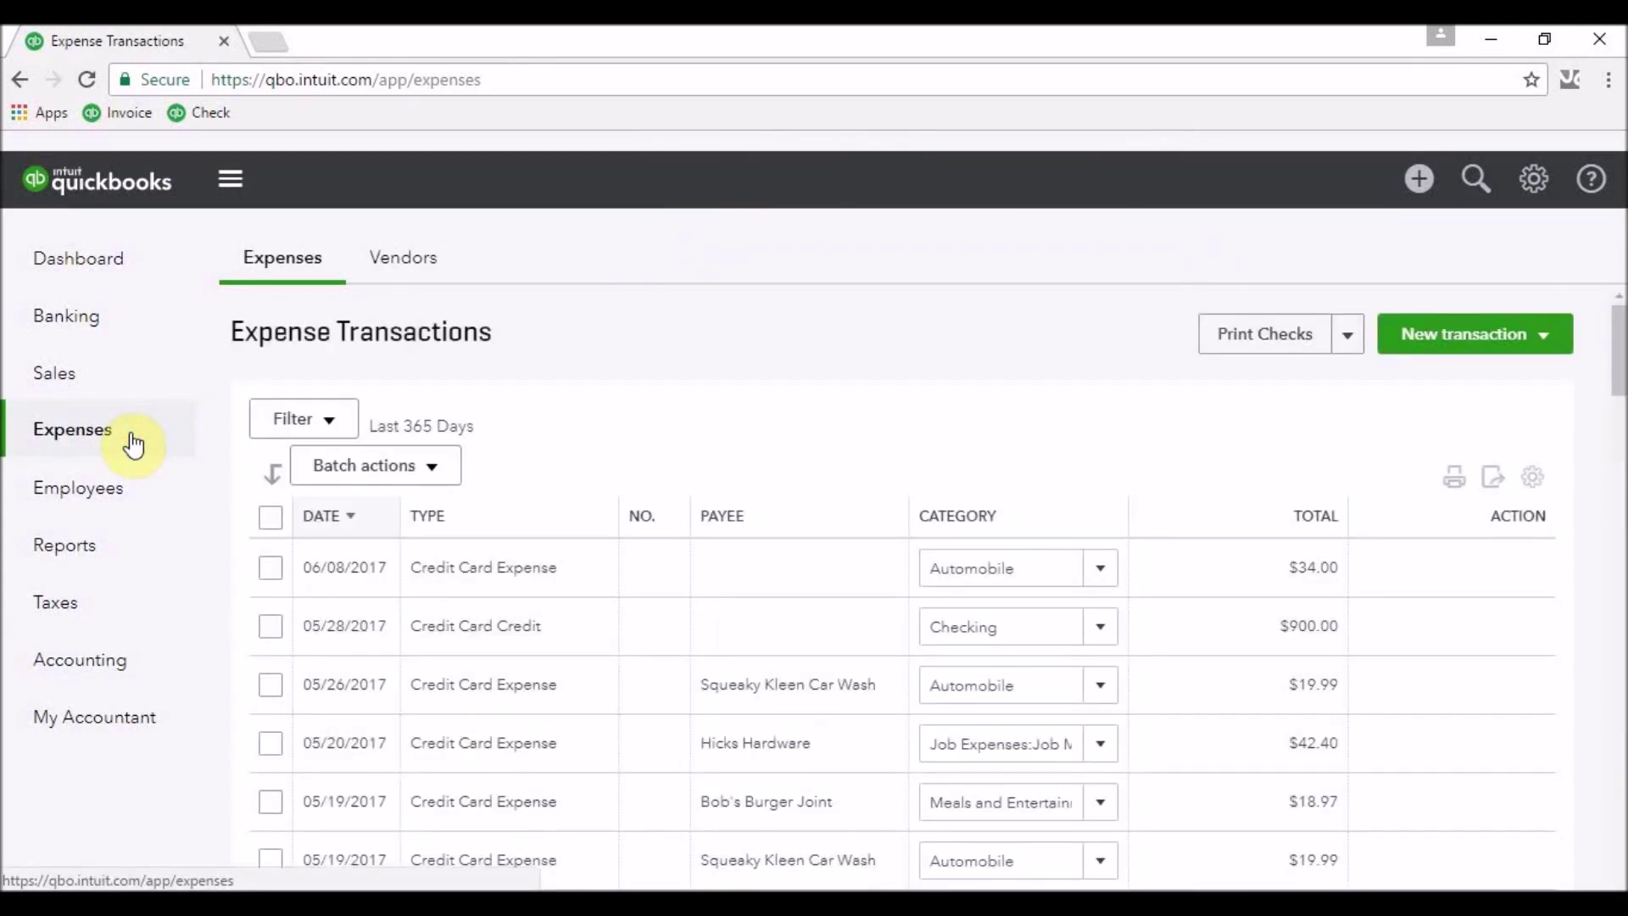
click(1525, 356)
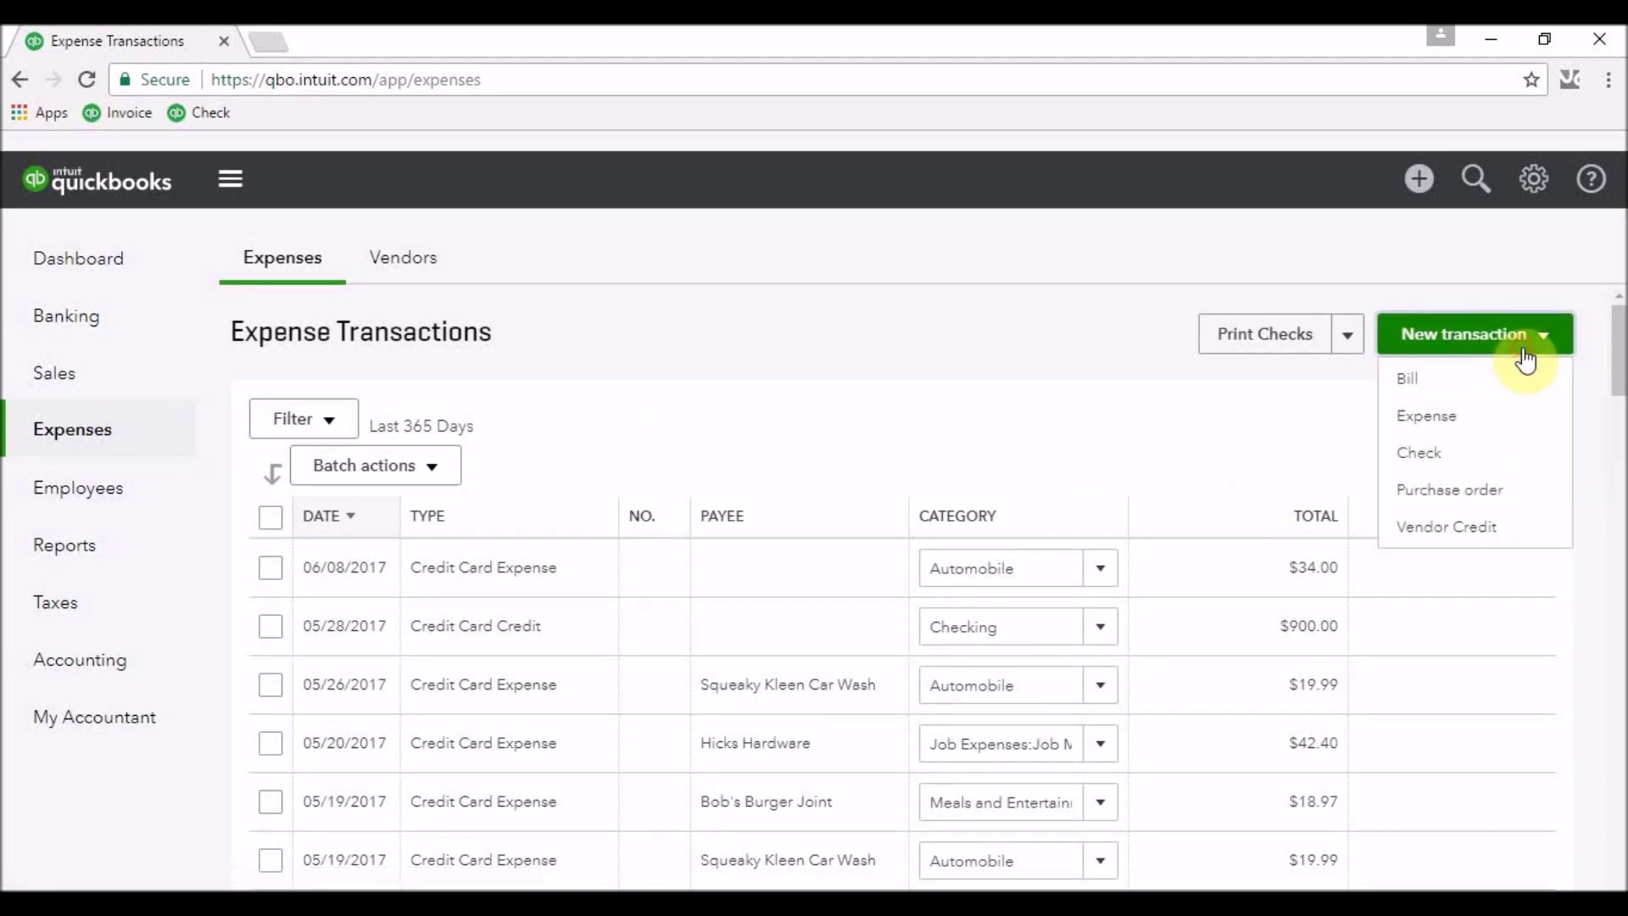
click(1455, 428)
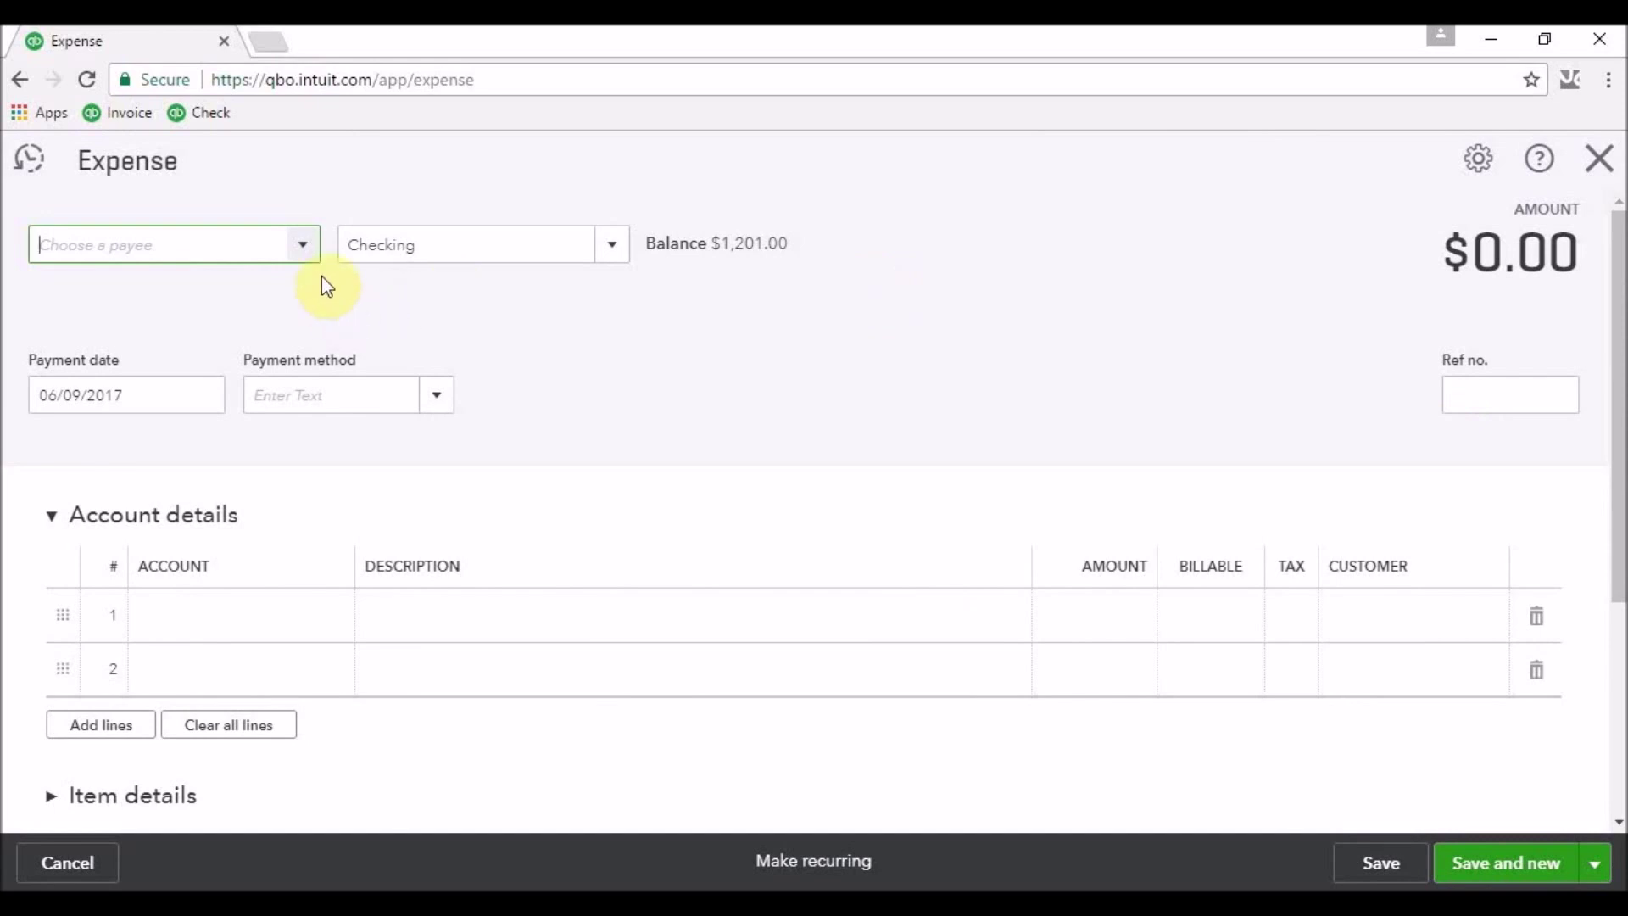
Record payee Bob's Burger Joint, account Marketing, amount 100.50, and save and close
click(303, 245)
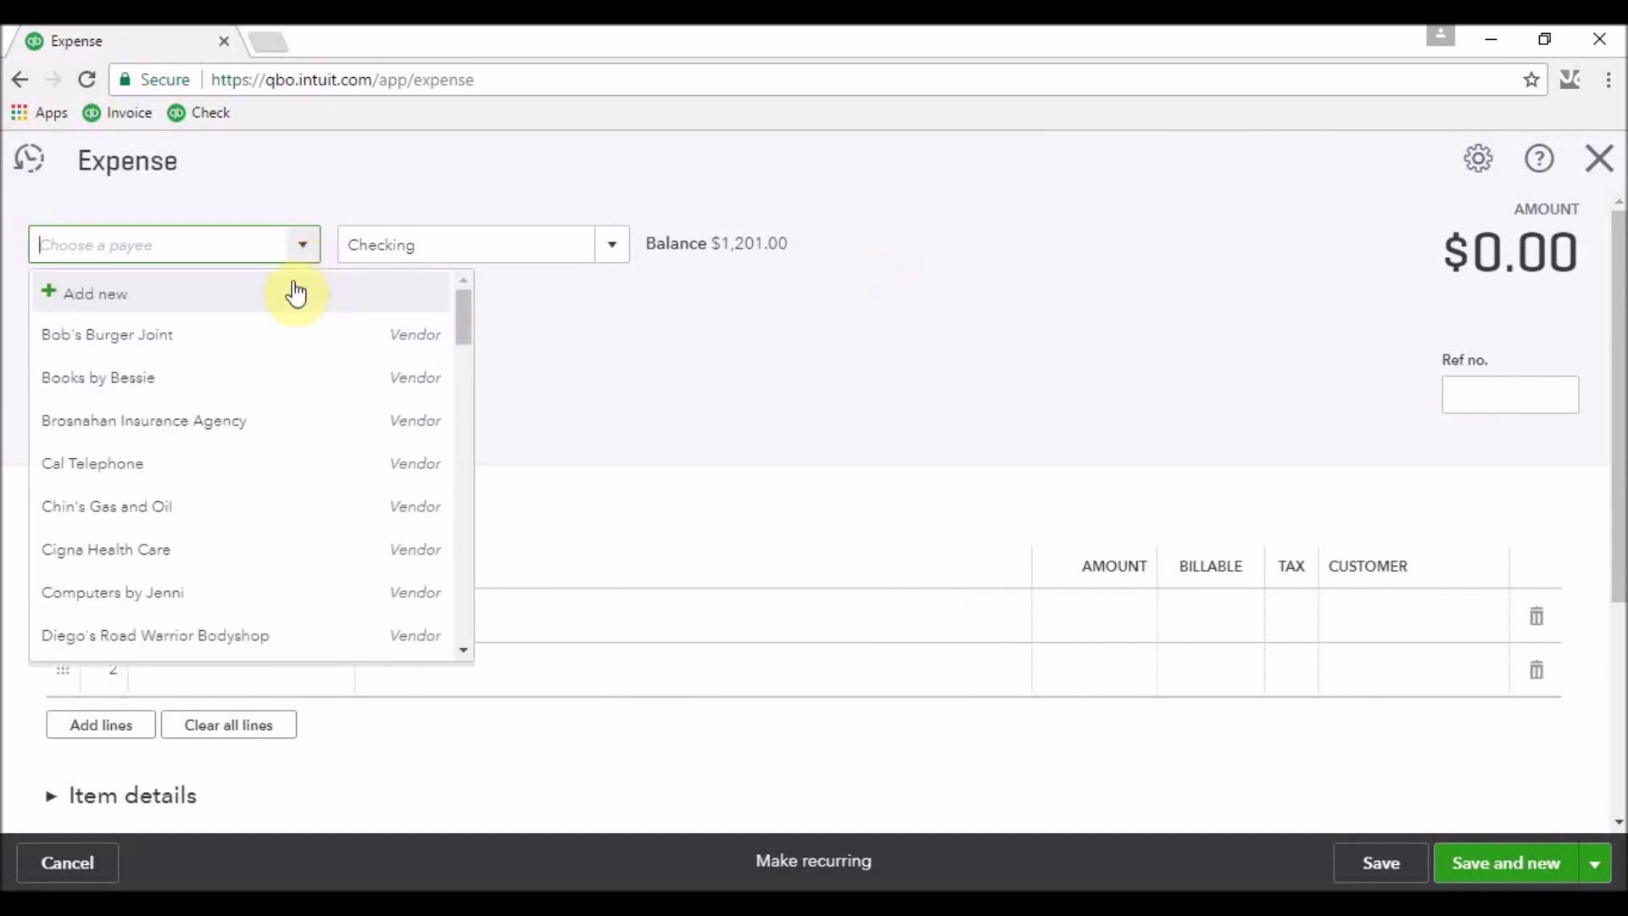
click(289, 339)
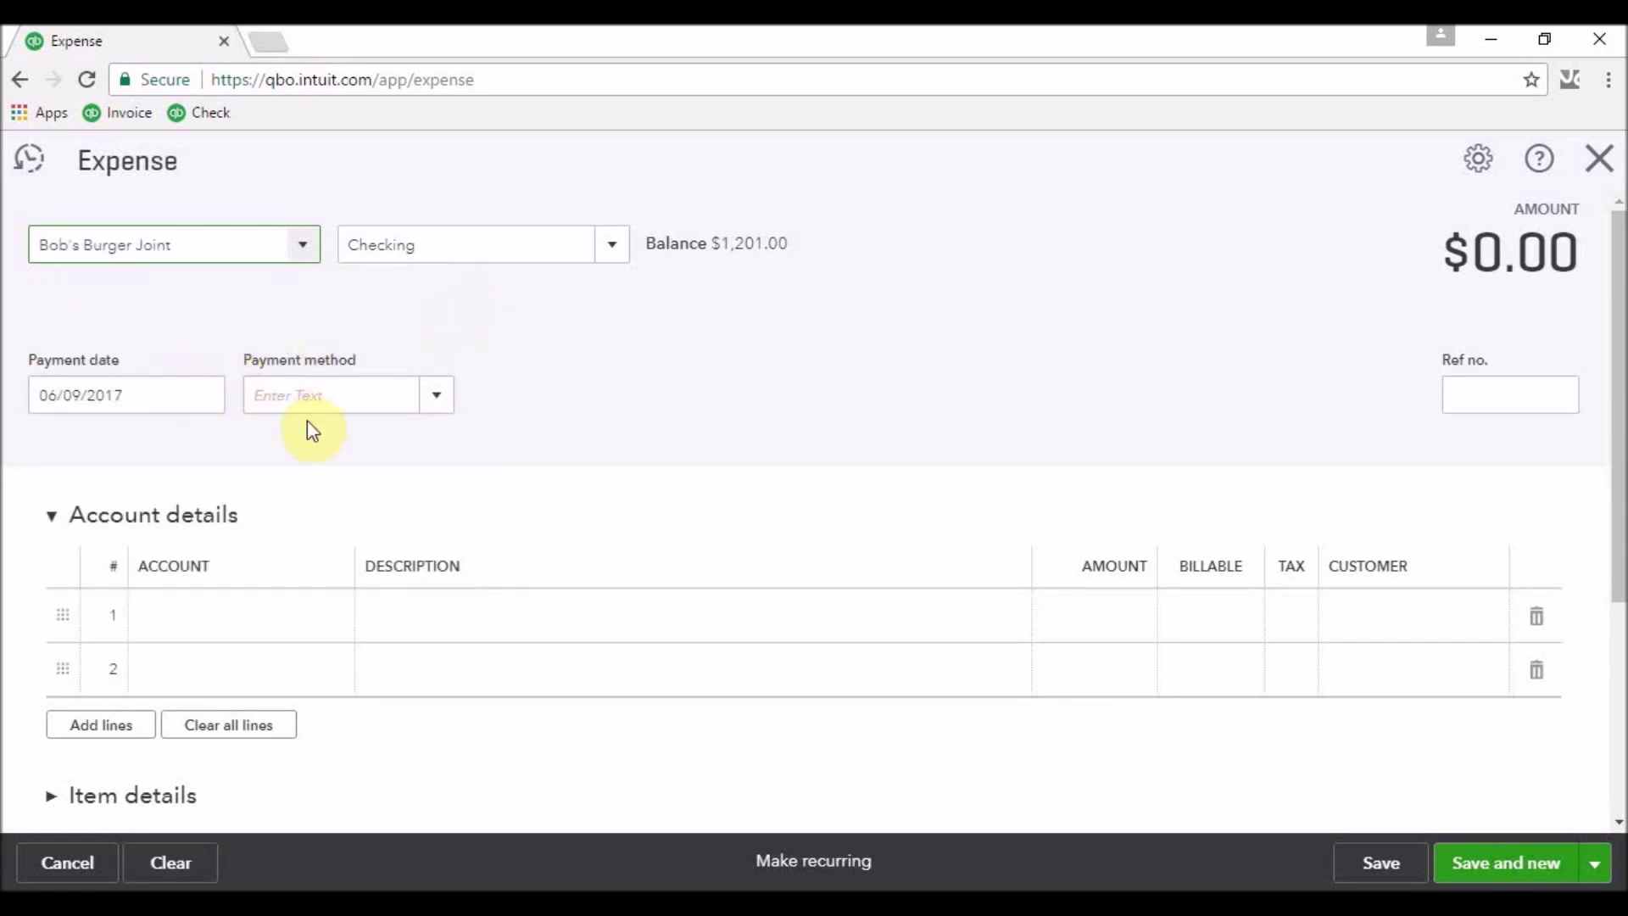
click(310, 632)
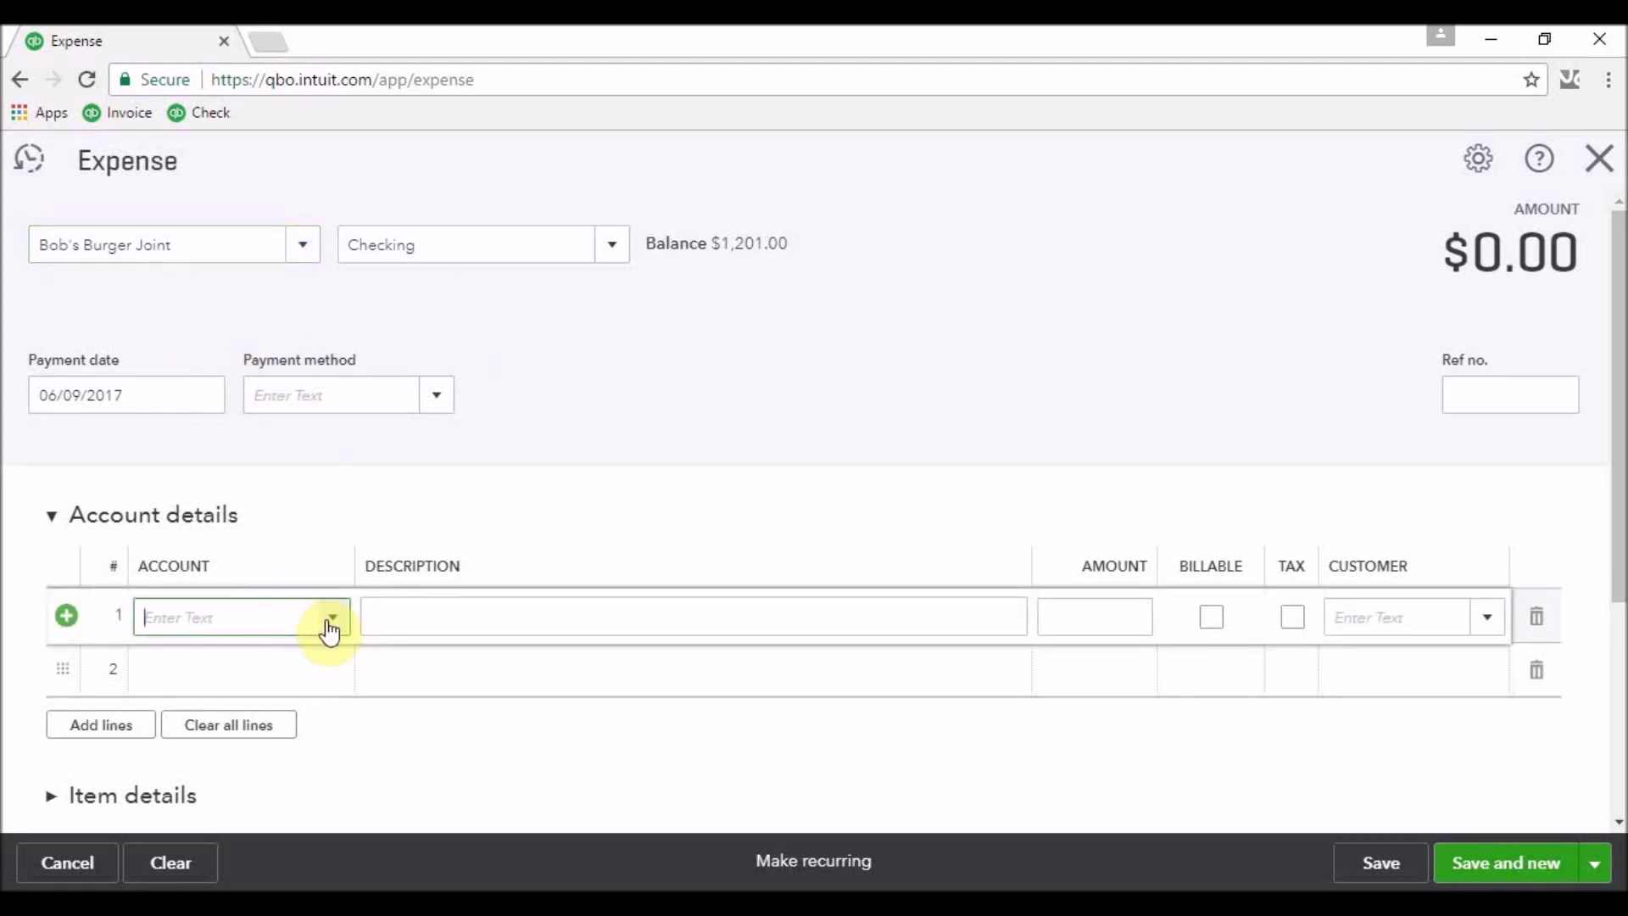
text(Market)
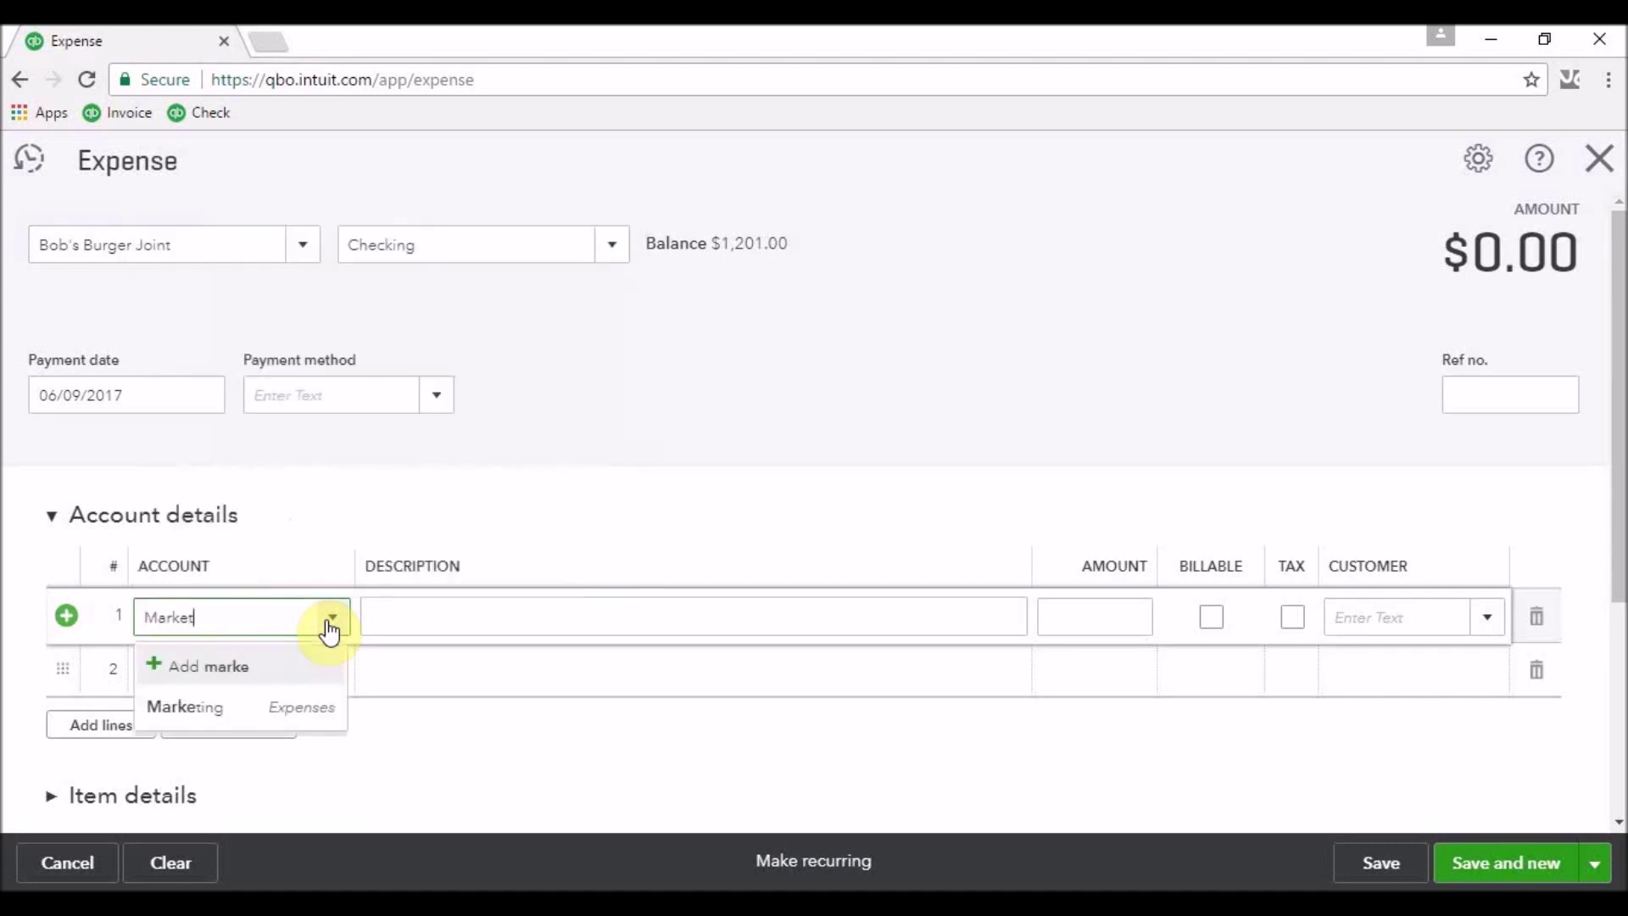
click(276, 706)
click(1066, 617)
text(100.50)
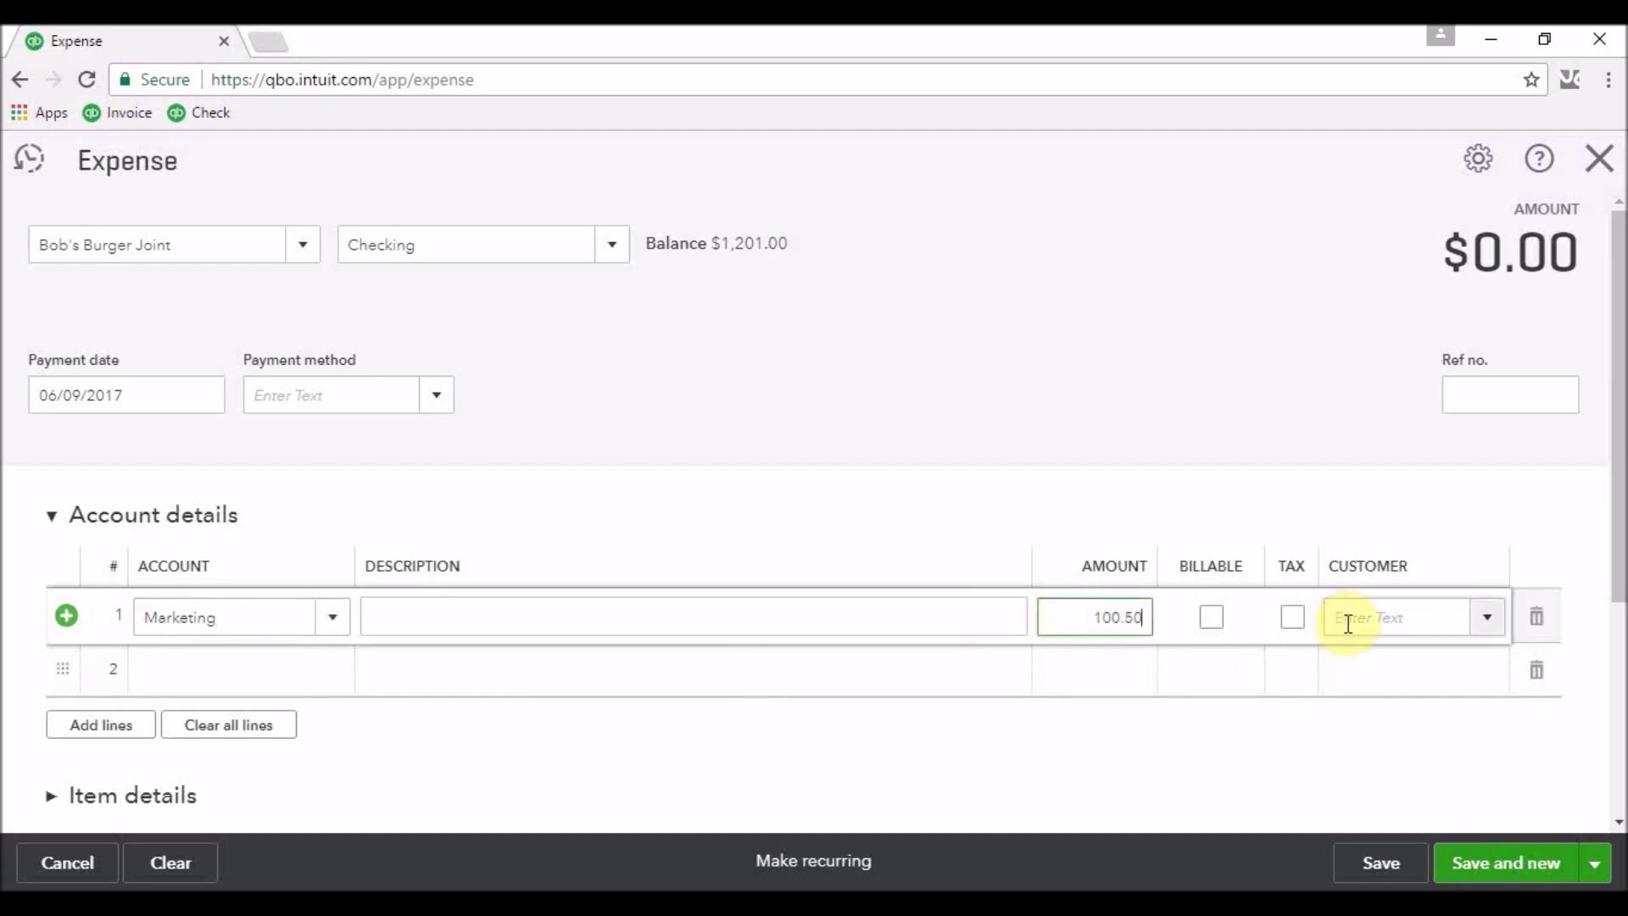
click(1591, 867)
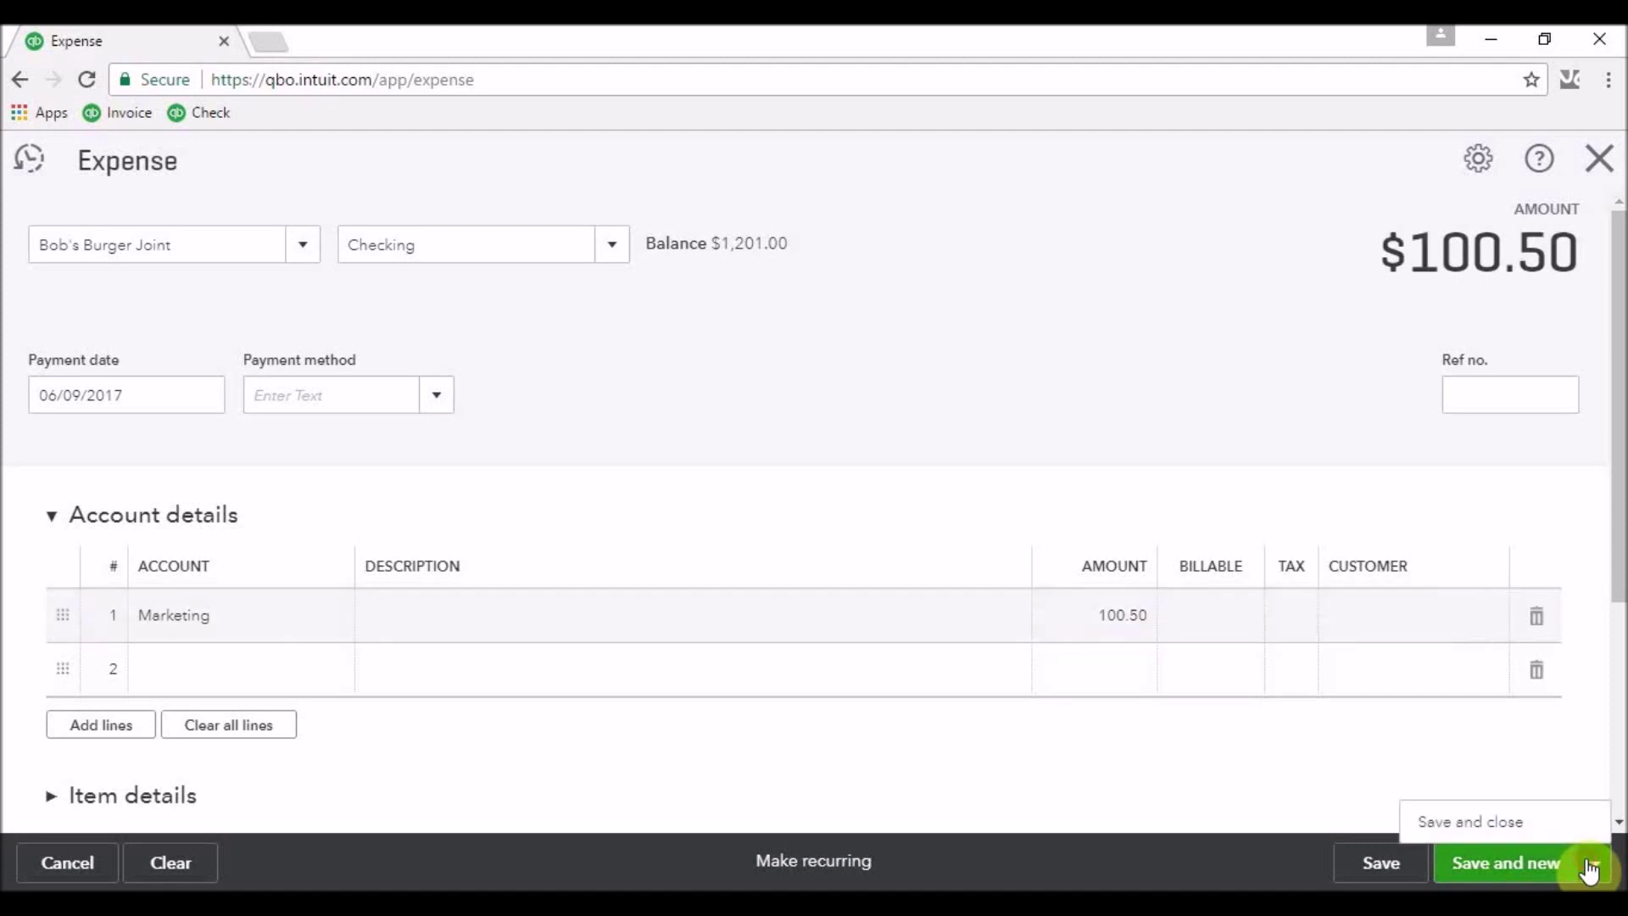
click(1554, 824)
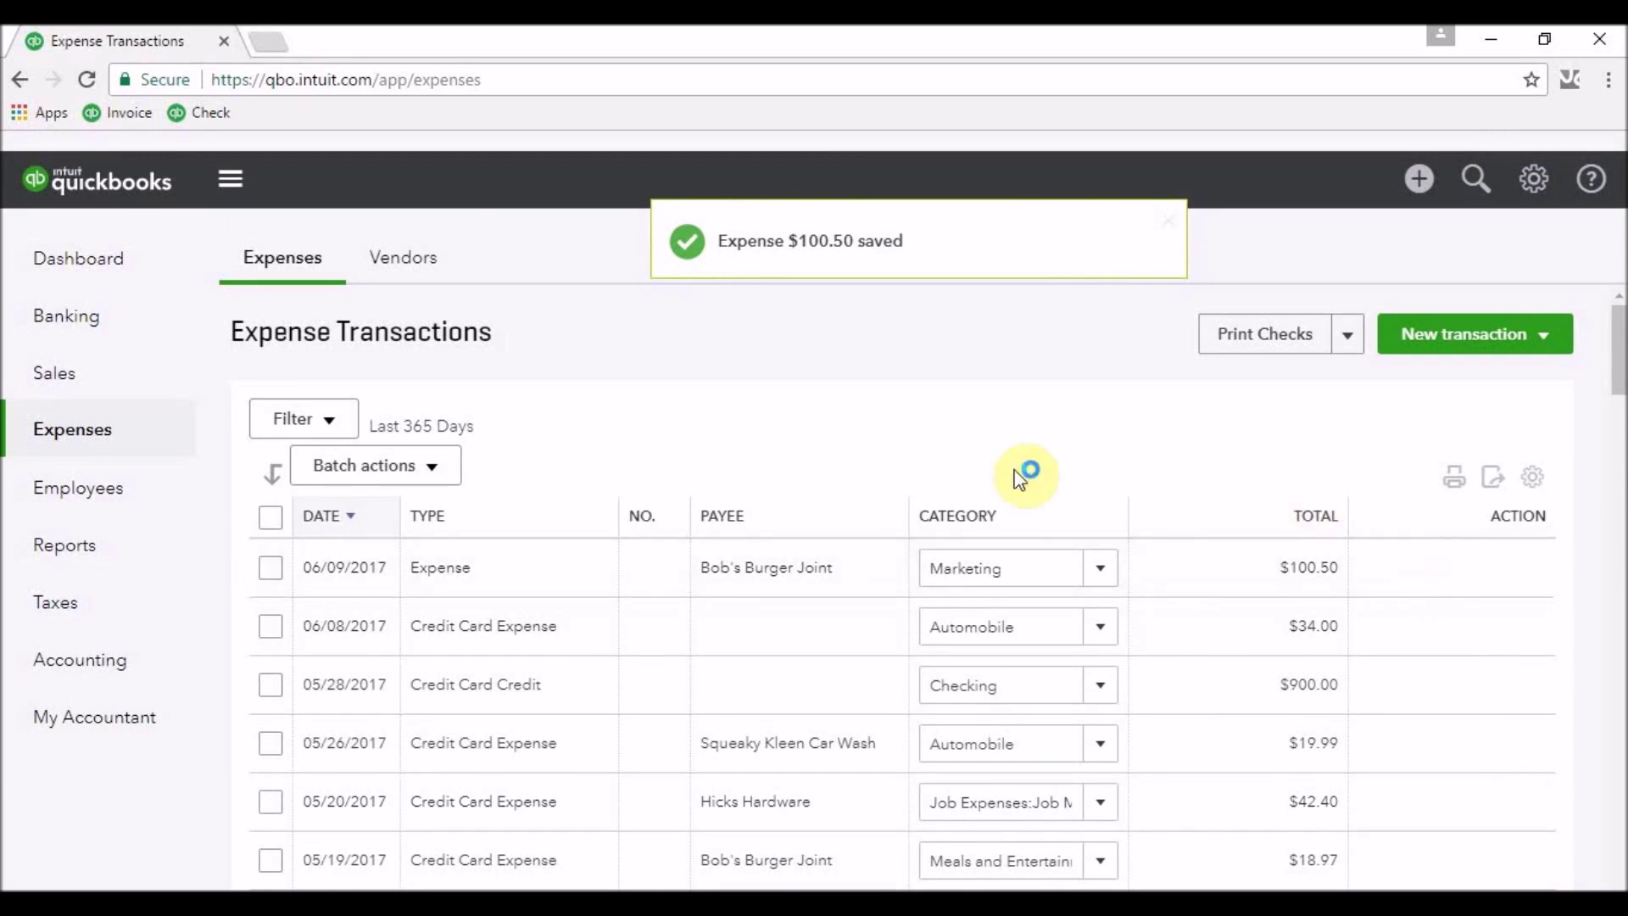
Review Marketing's quick report showing the $100.50 expense, then return to the Chart of Accounts
click(127, 681)
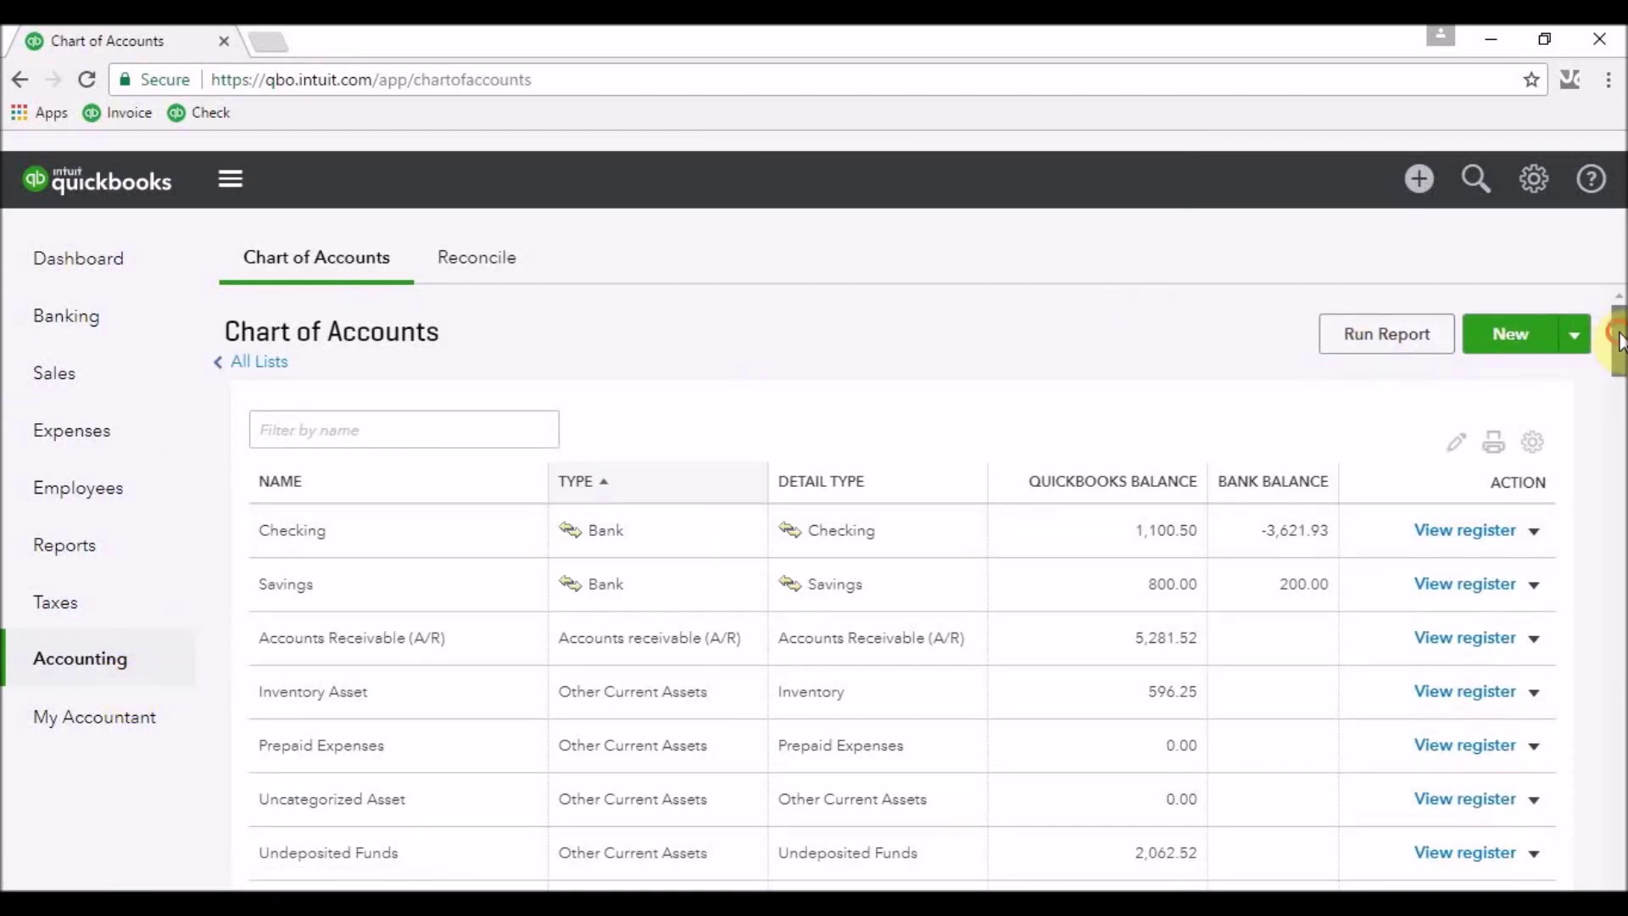
drag(1611, 335, 1619, 745)
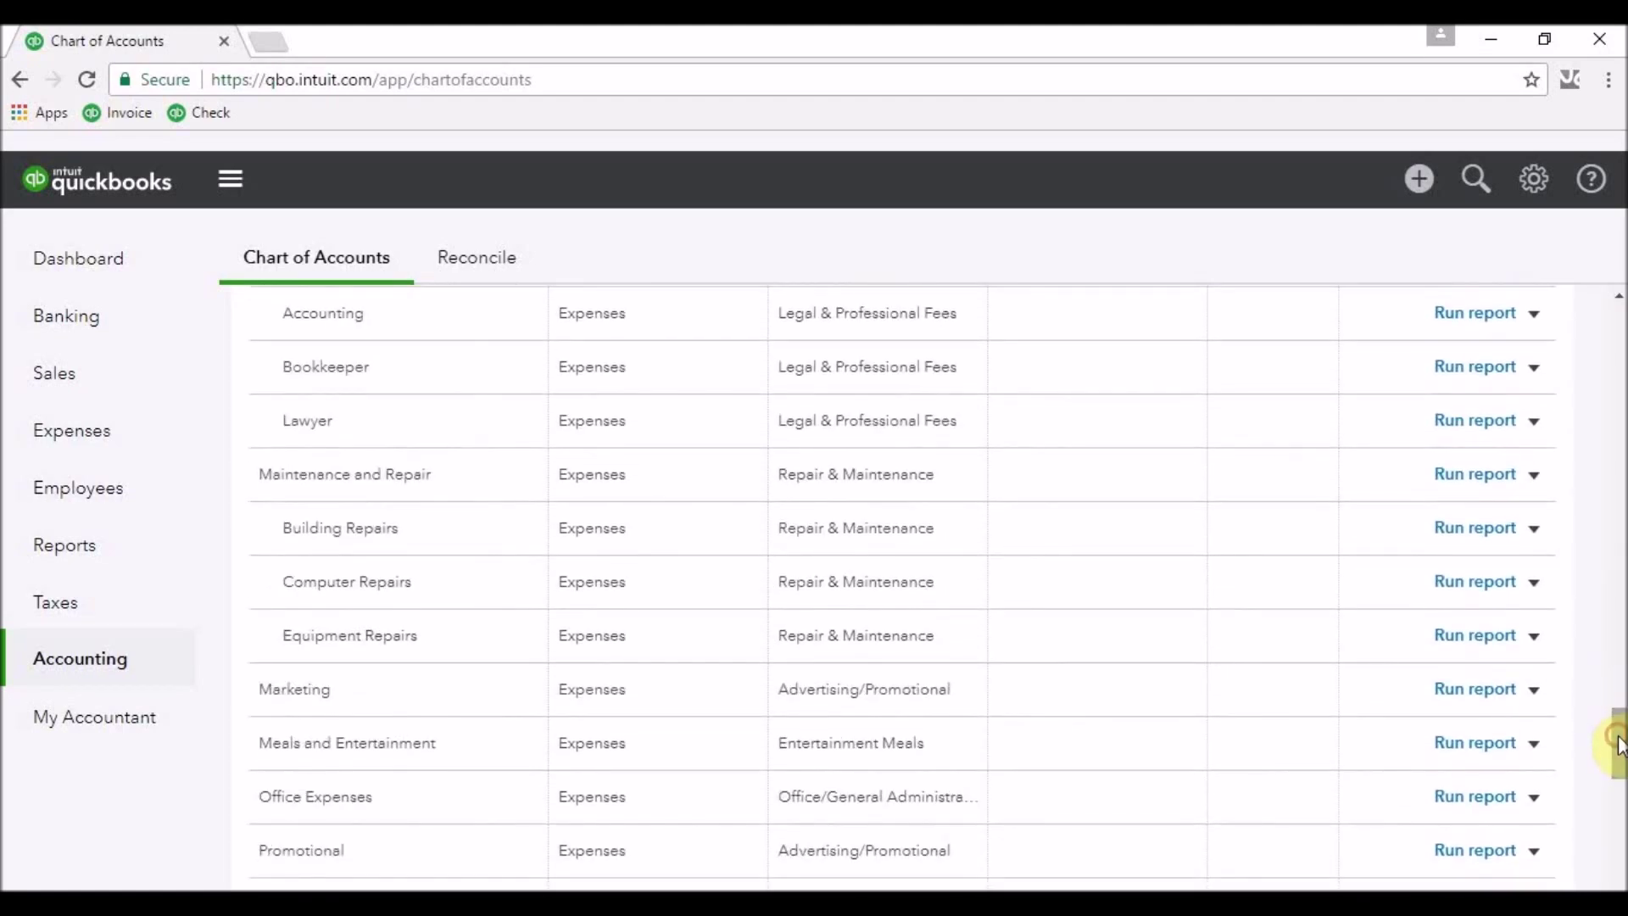
click(1445, 692)
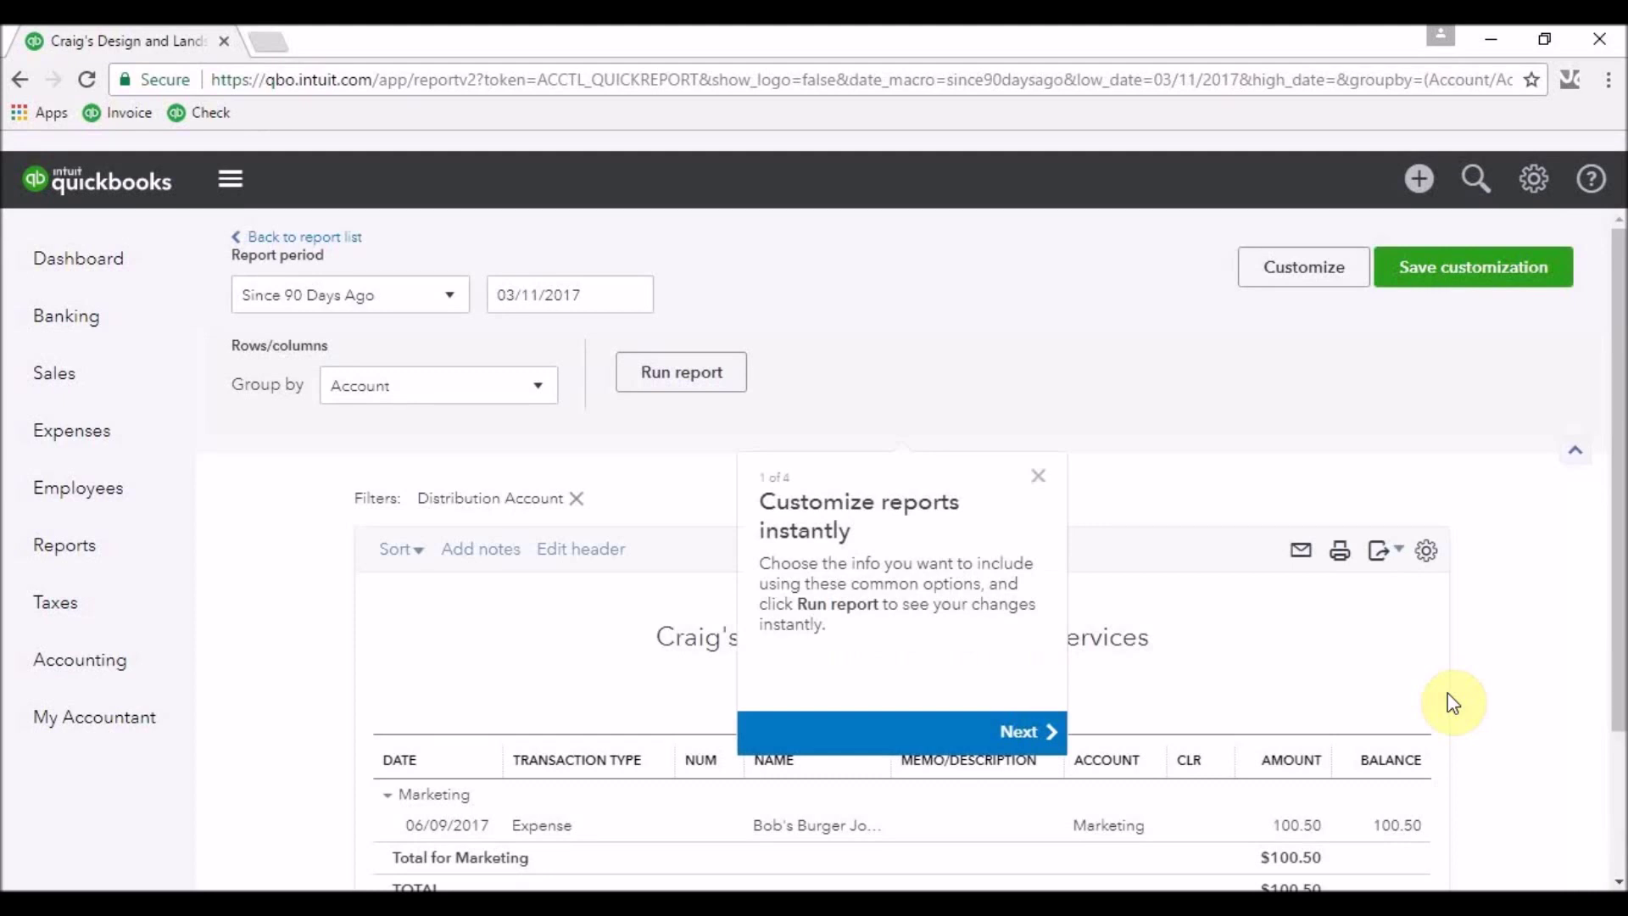
click(1042, 477)
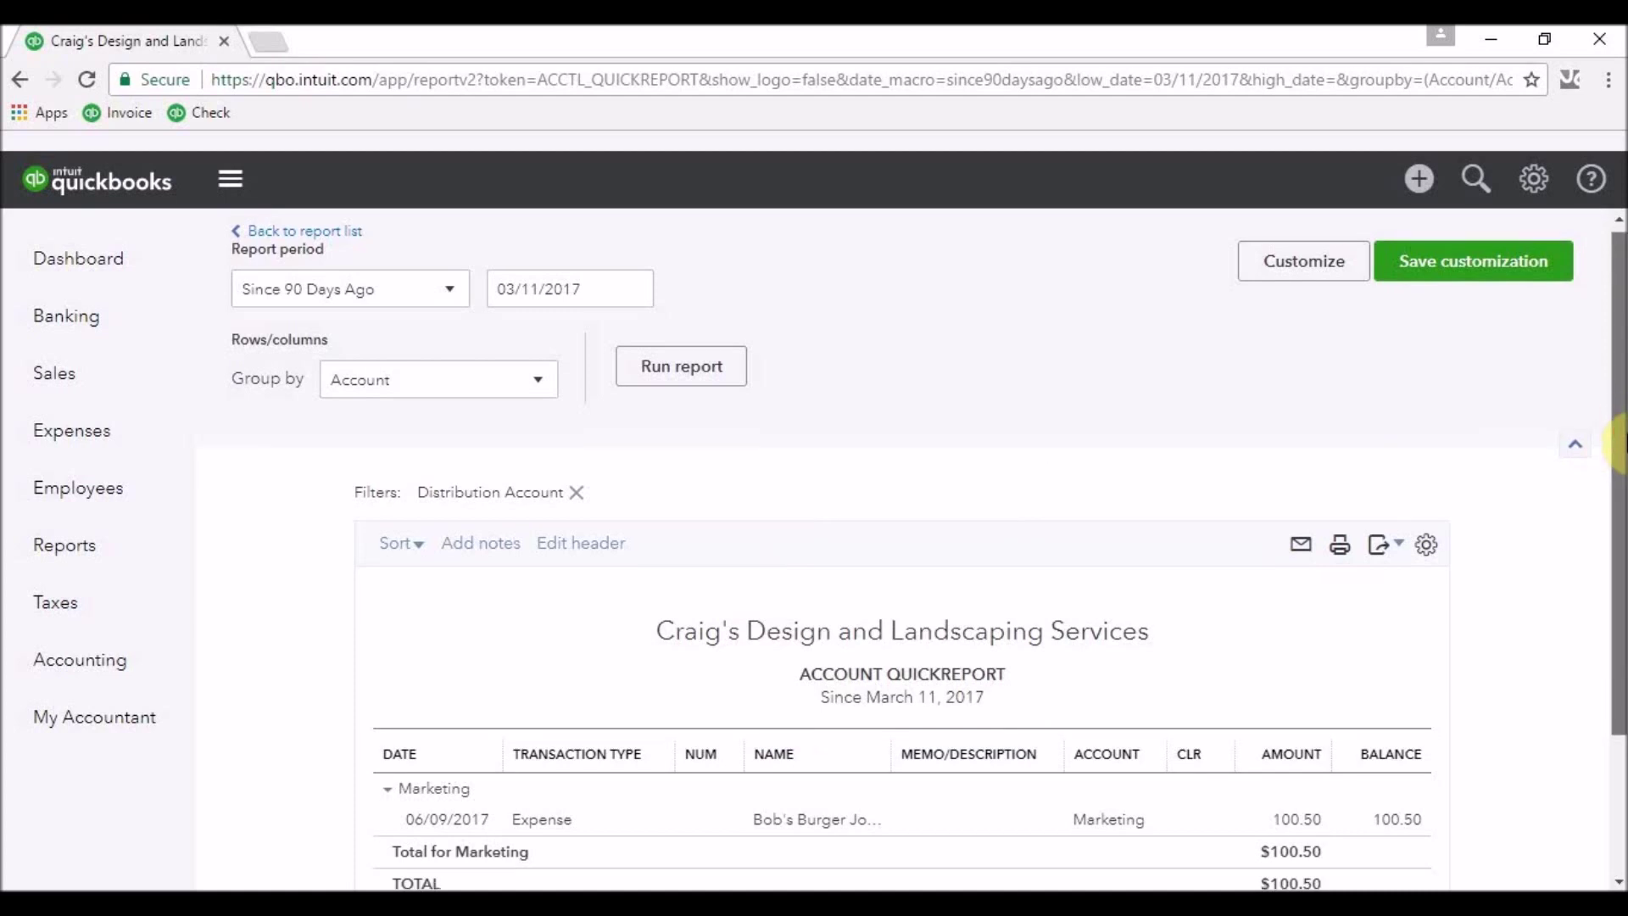
drag(1619, 415, 1619, 509)
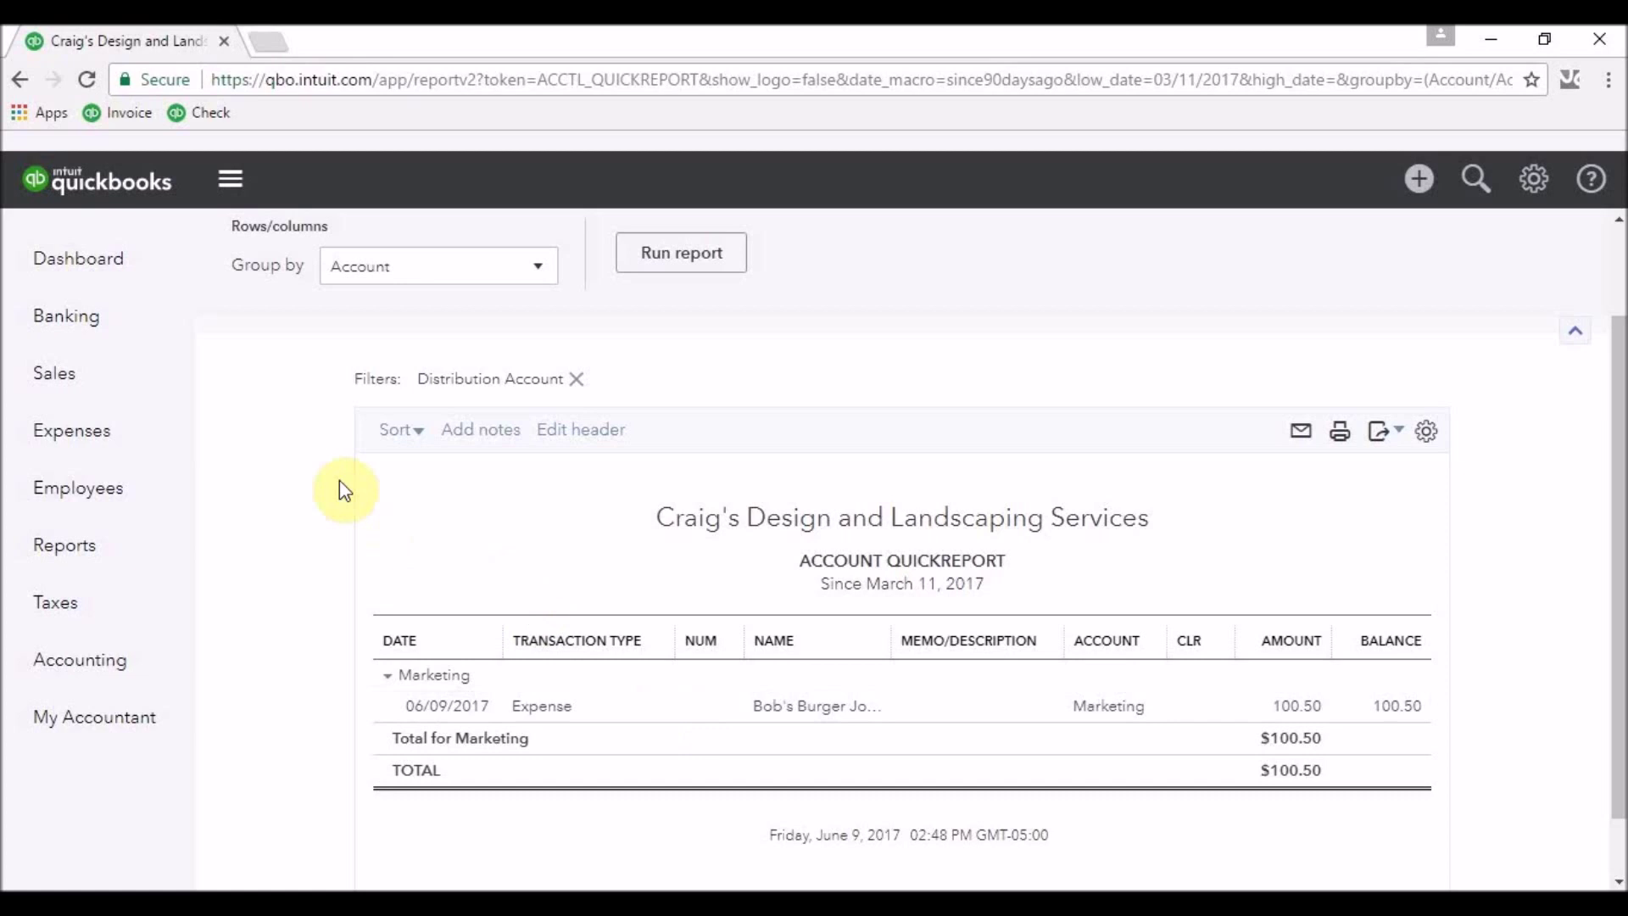
click(120, 666)
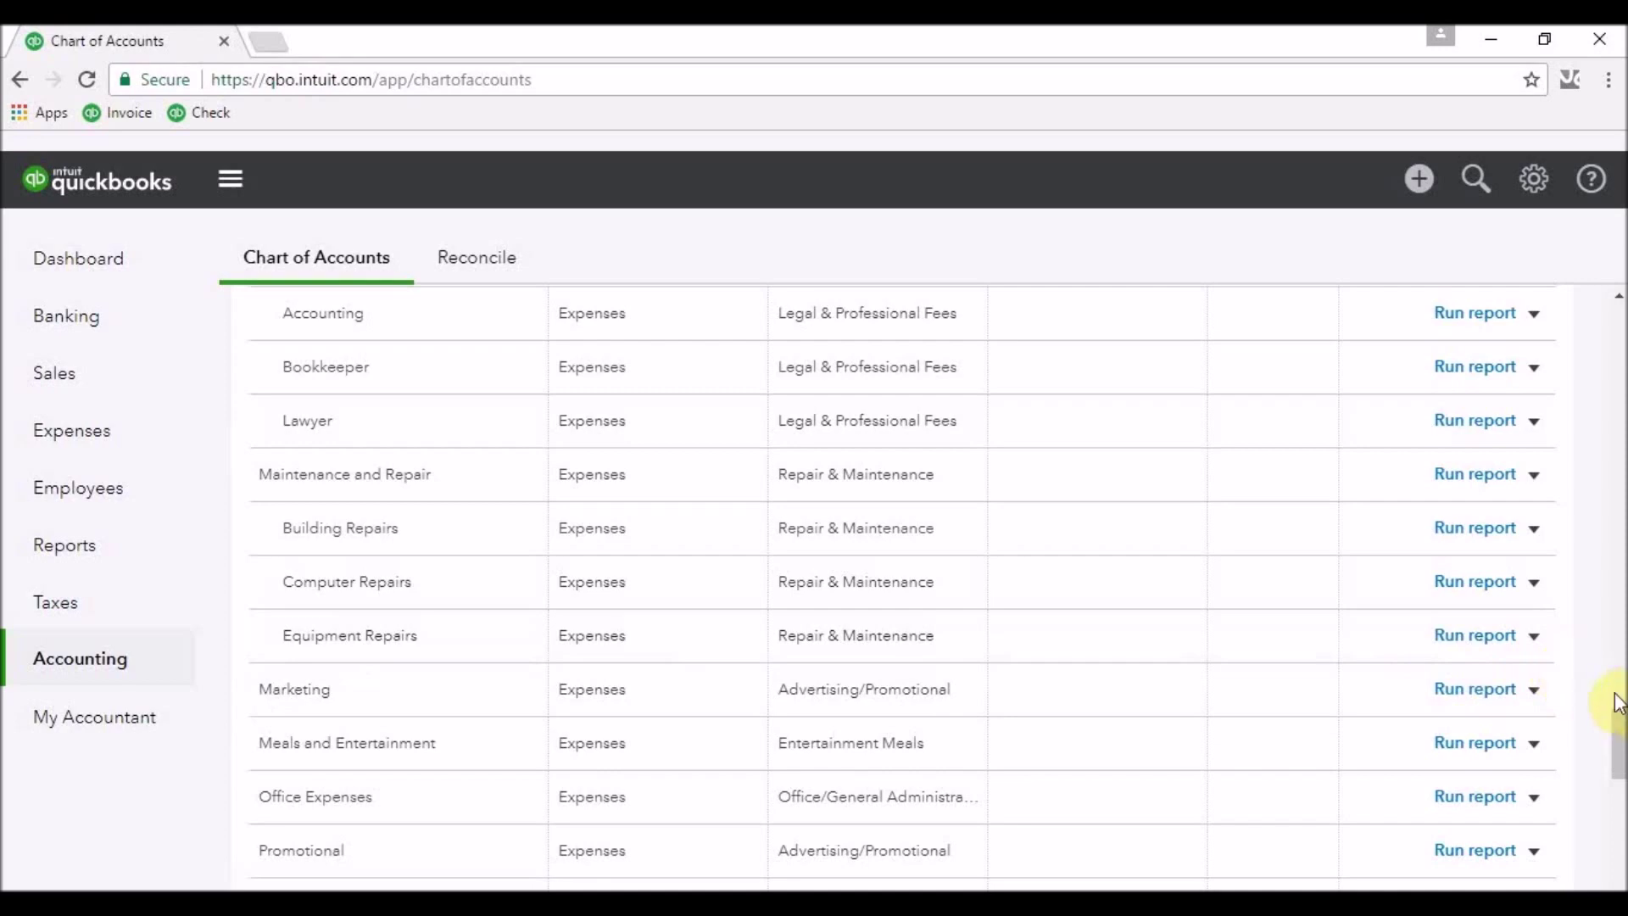
Scroll the Chart of Accounts past Advertising to Marketing and open its actions dropdown
drag(1620, 733, 1616, 578)
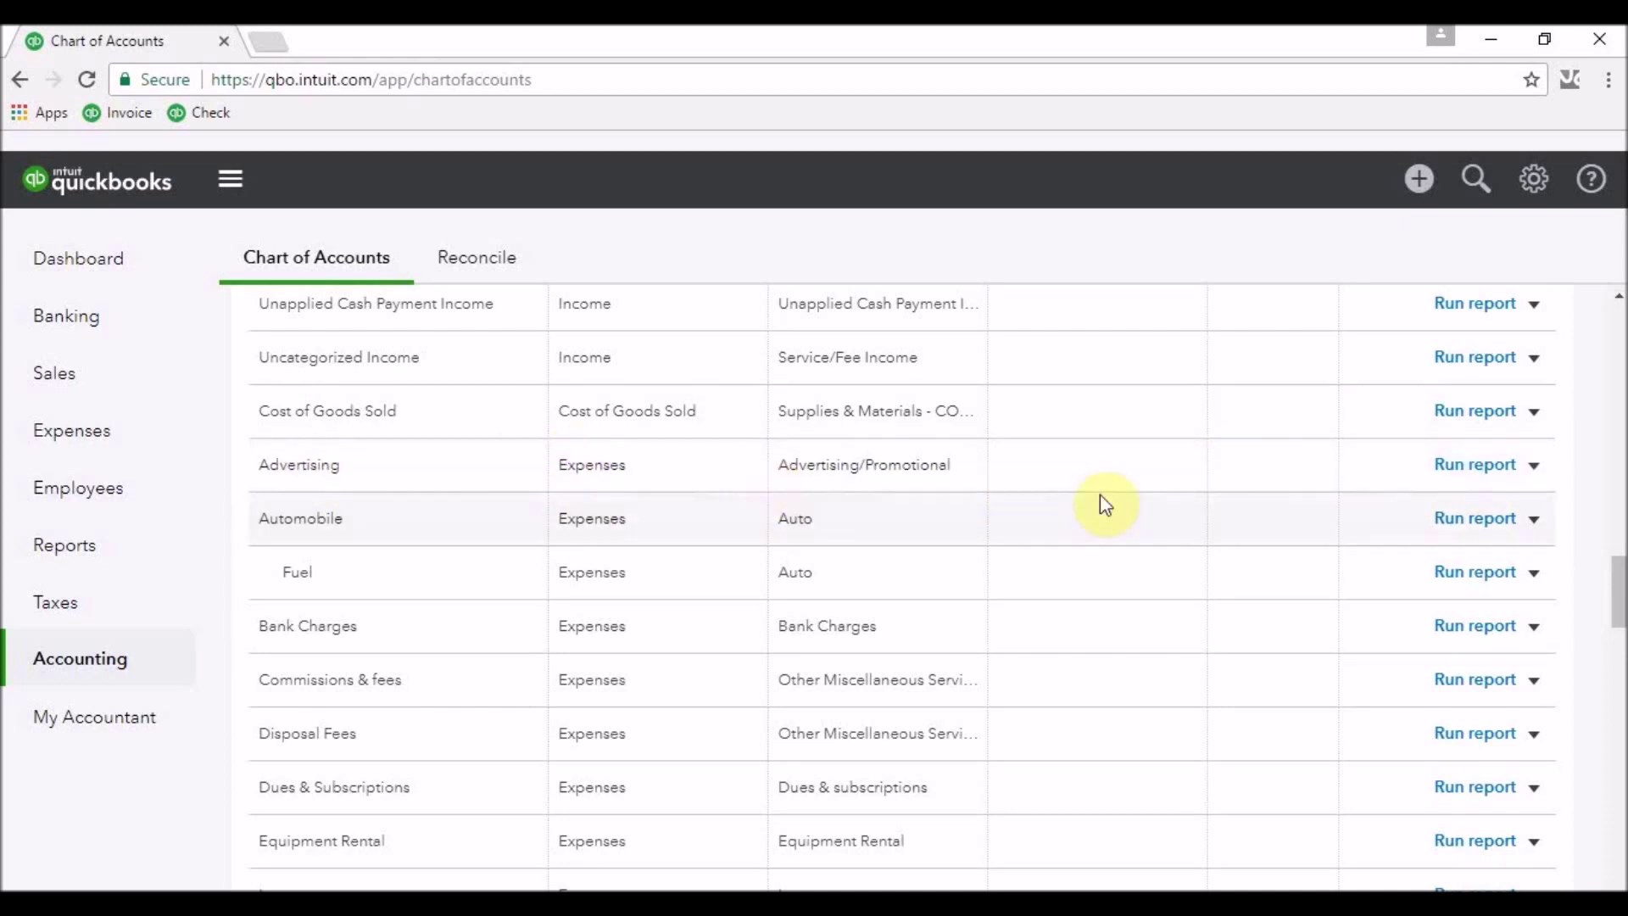
drag(1619, 591, 1613, 754)
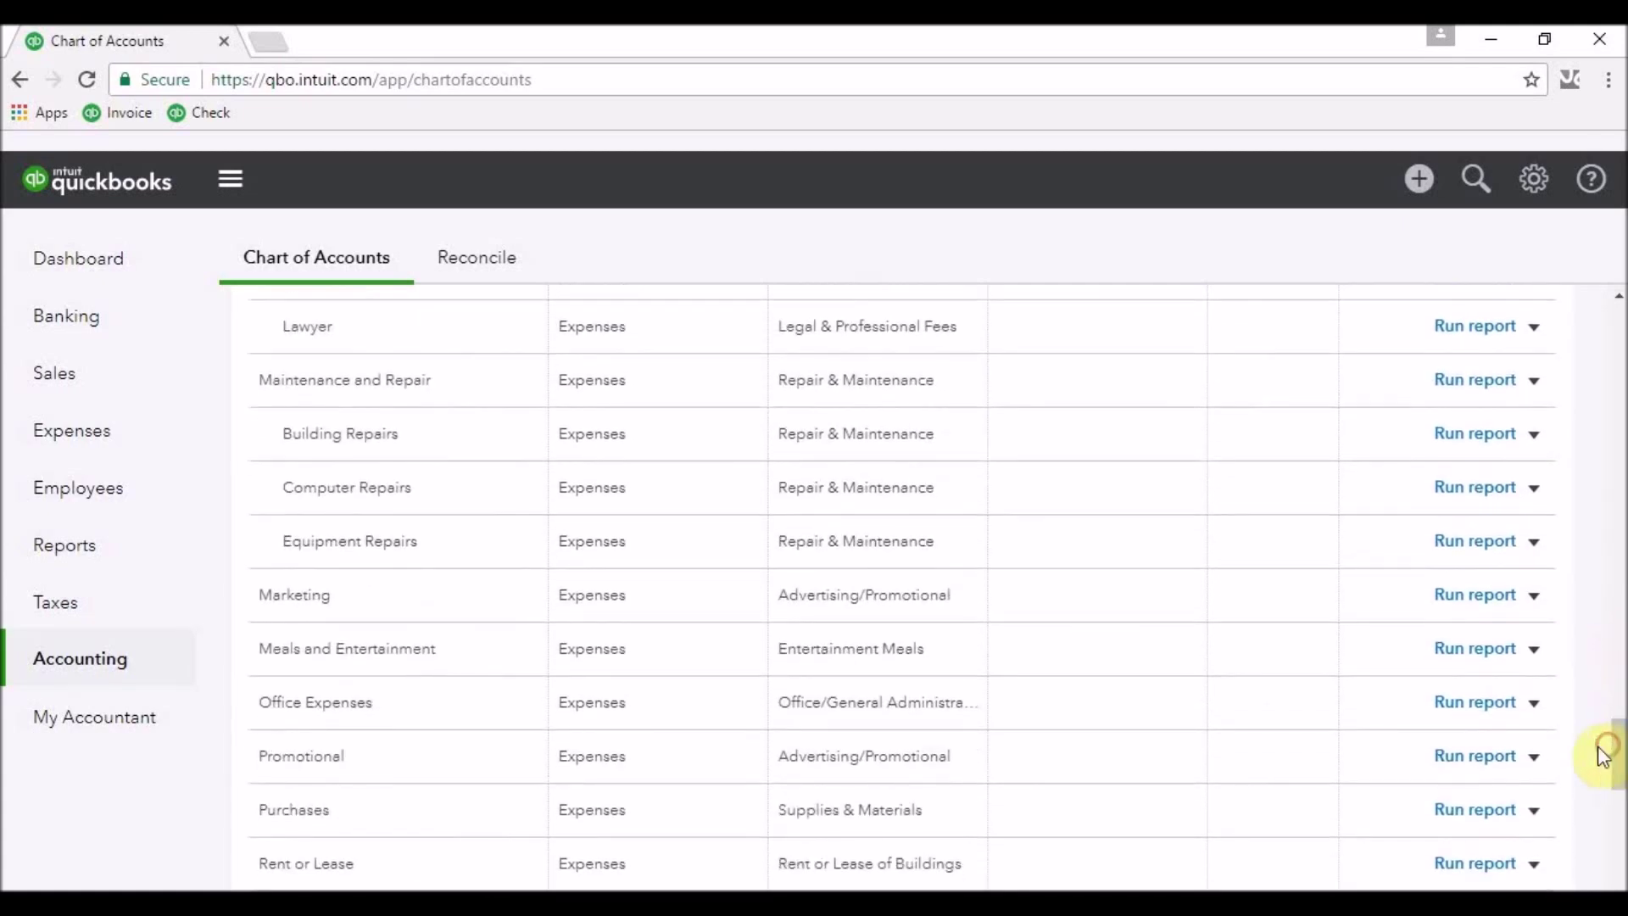
click(1535, 603)
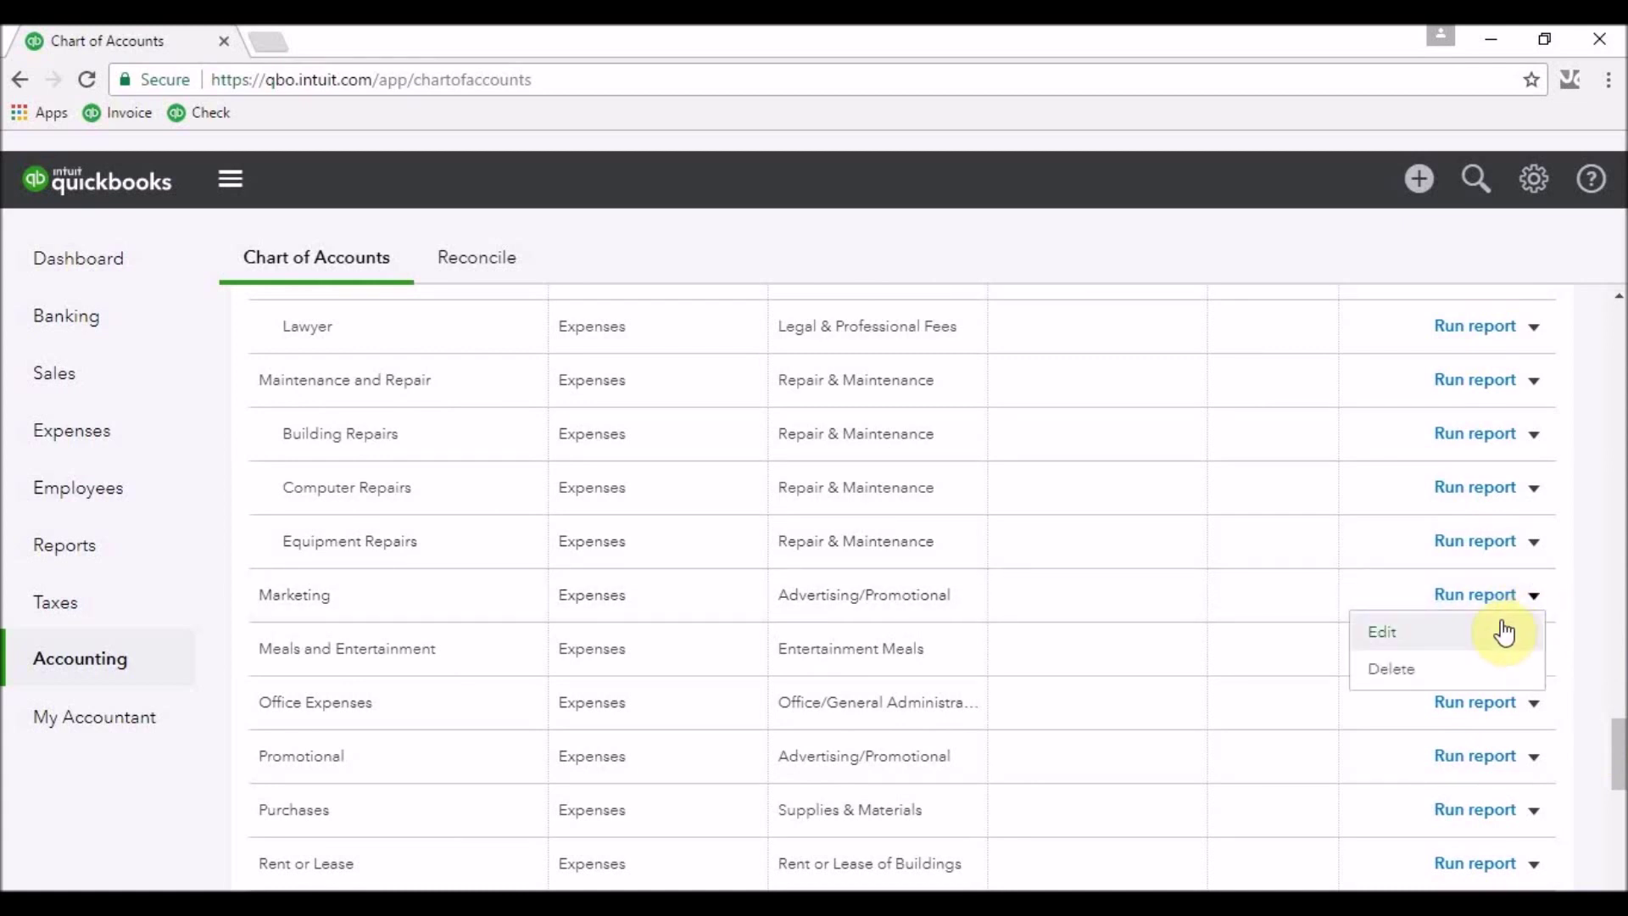
Rename the Marketing account to 'Advertising', save, and confirm the merge
click(1503, 631)
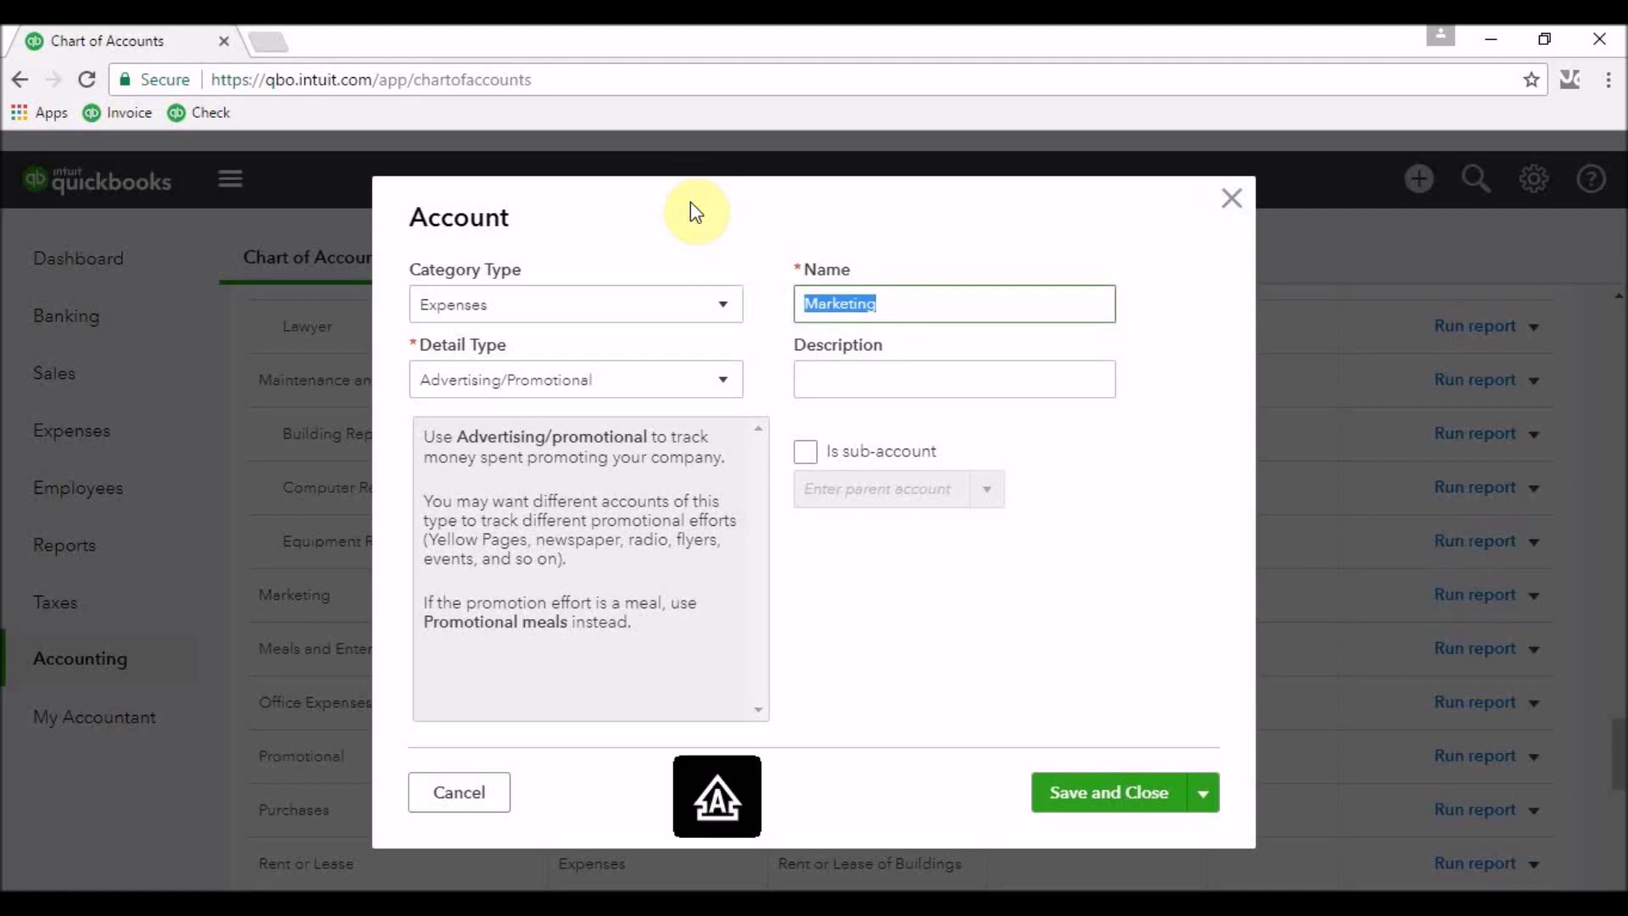
text(Advertising)
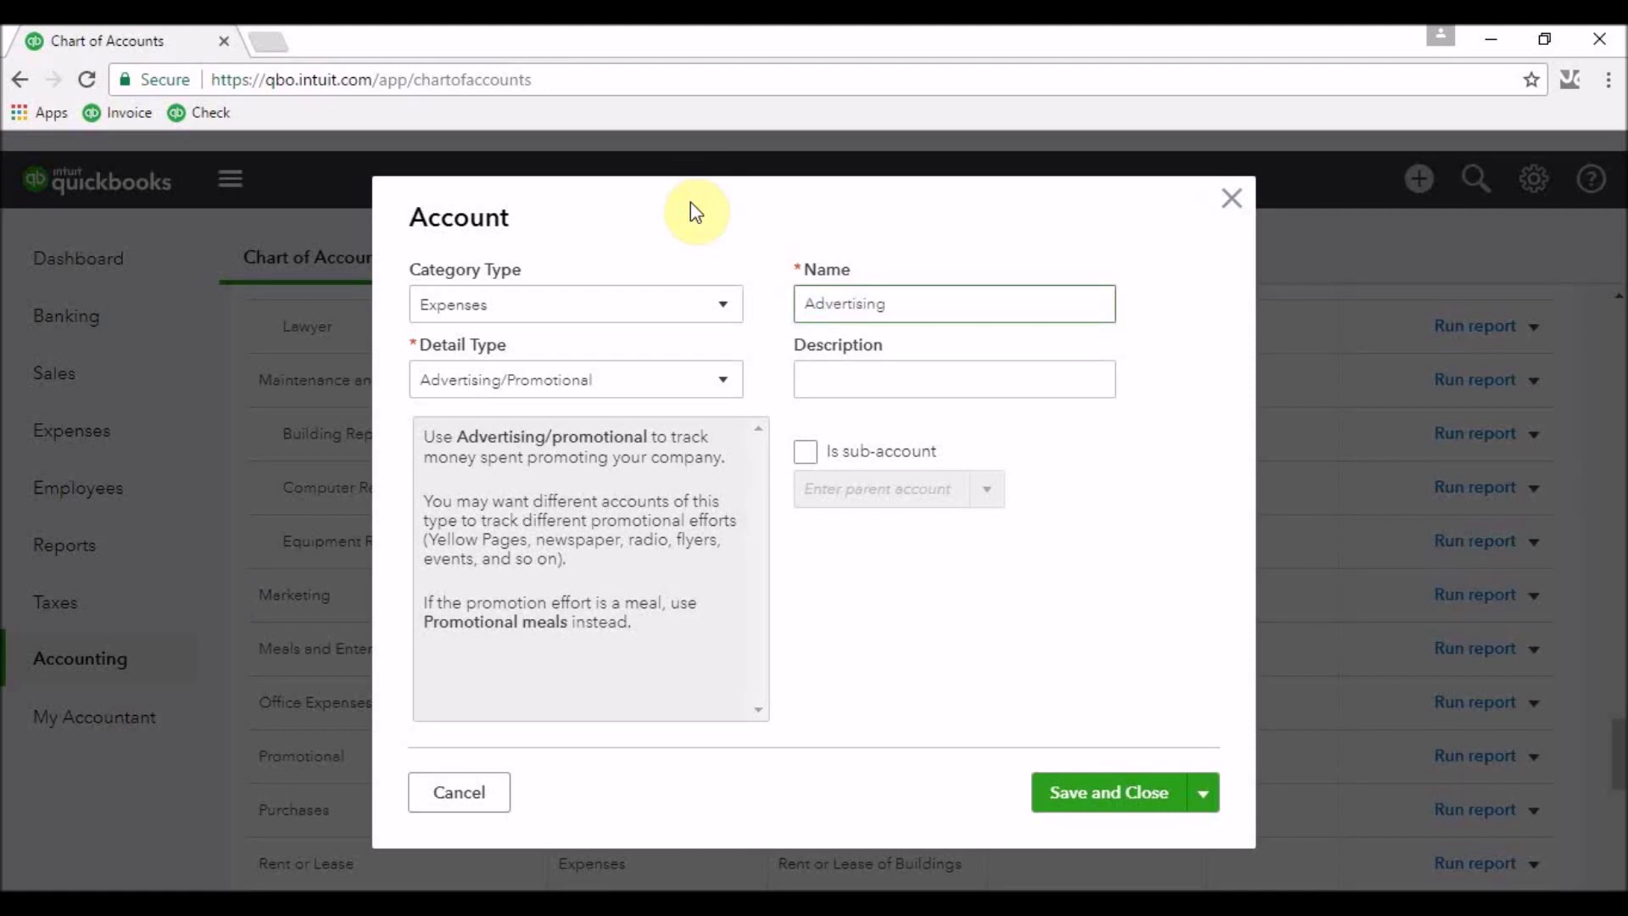
click(1082, 787)
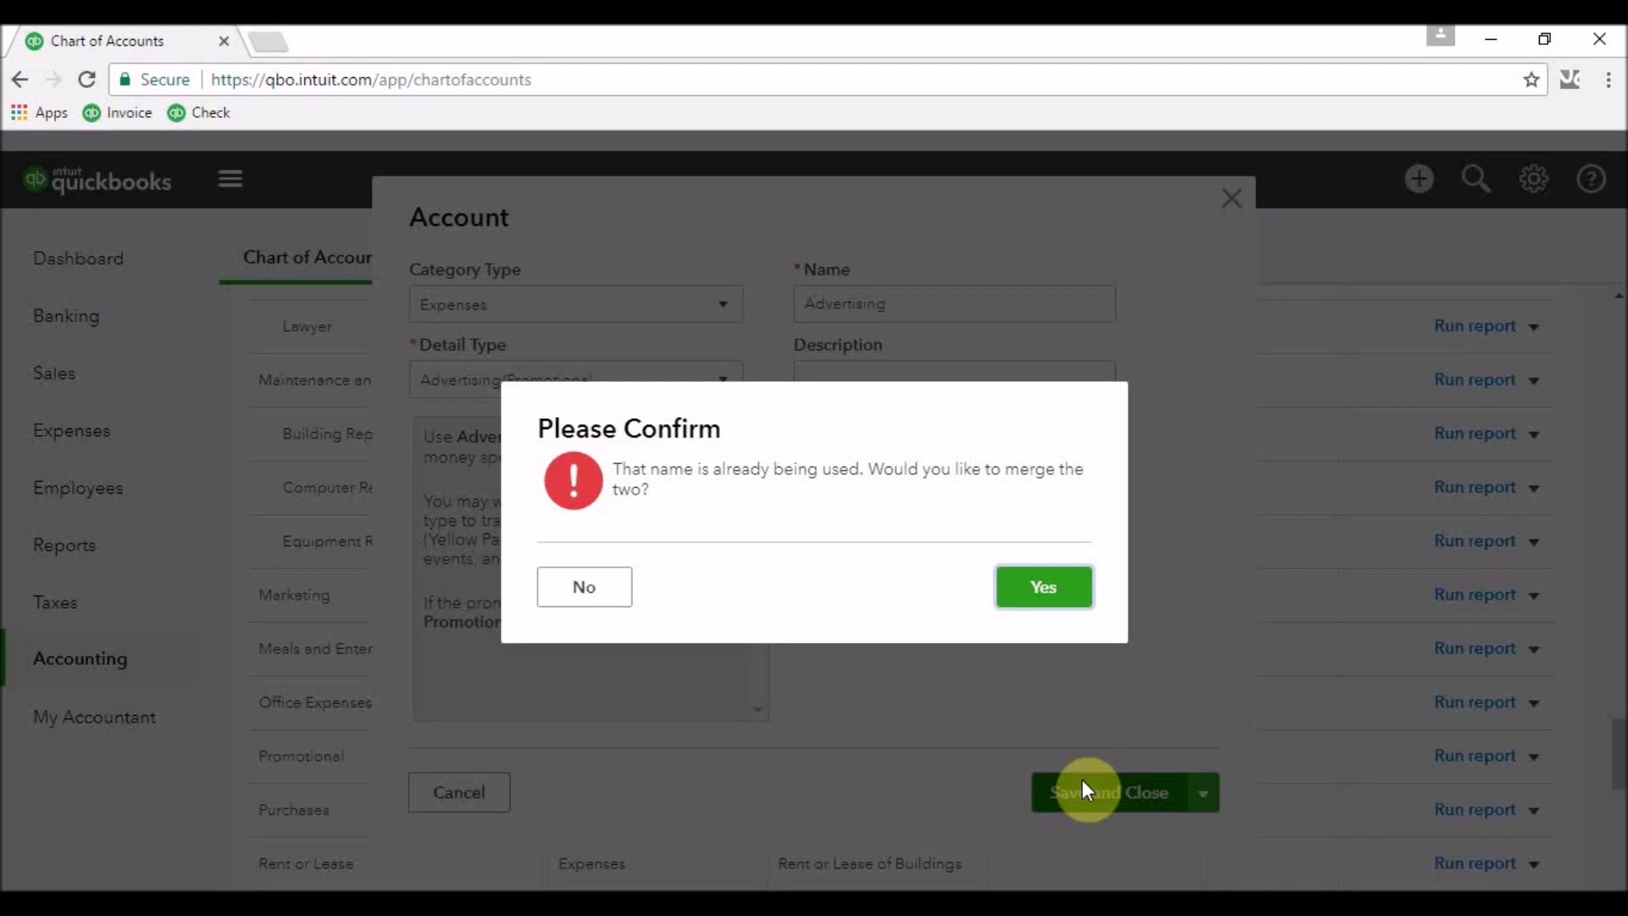
click(1043, 589)
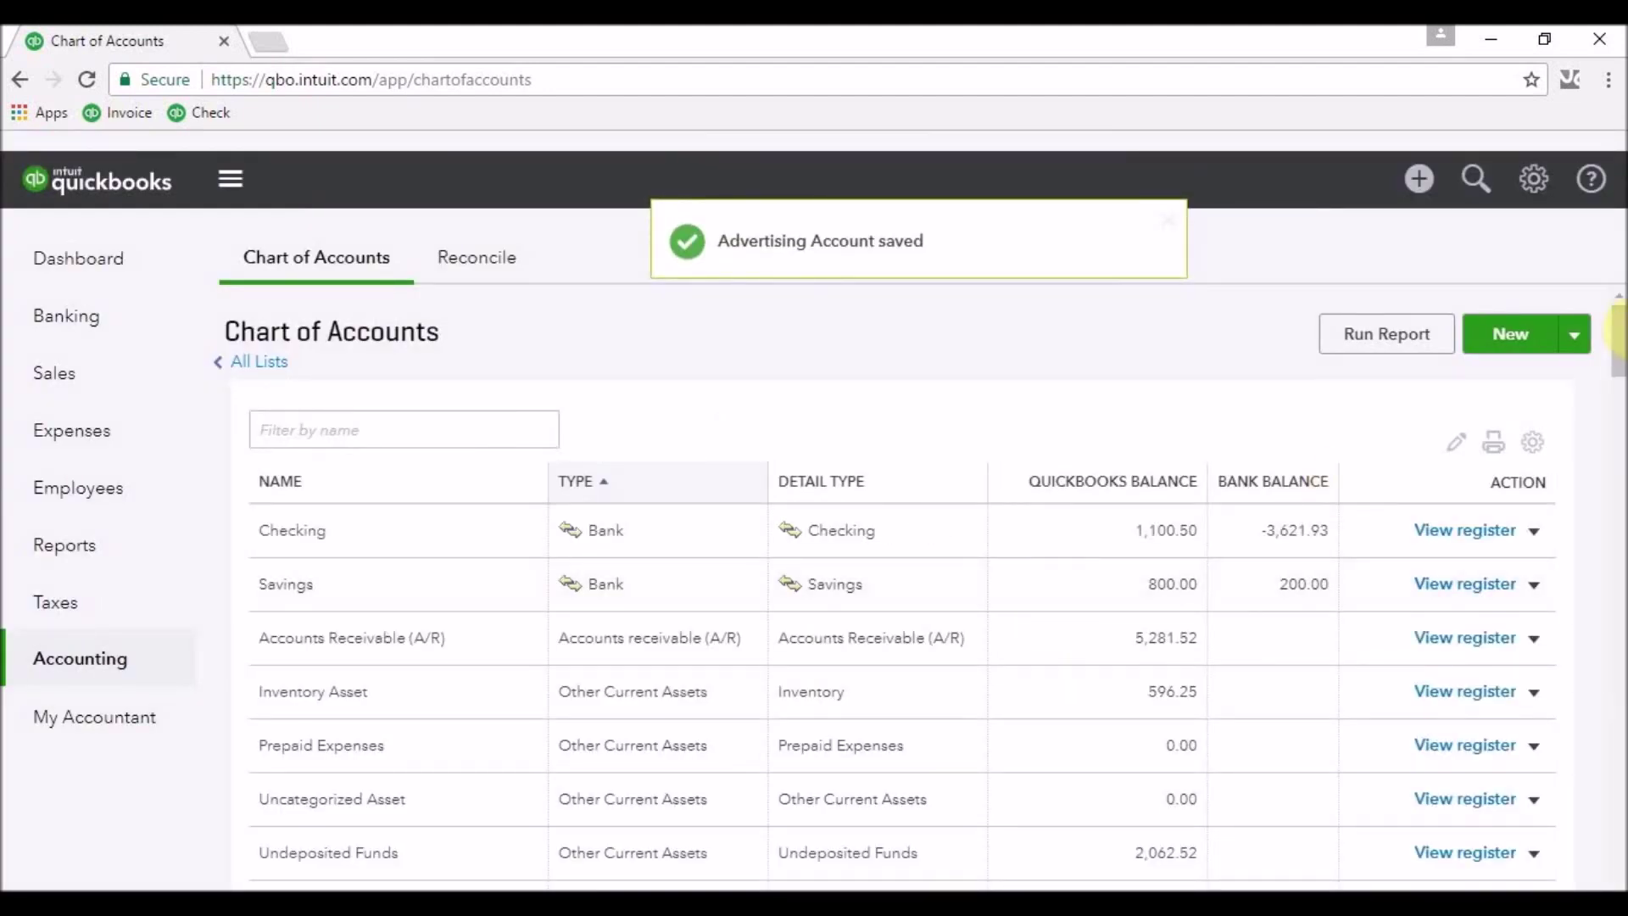
Run Advertising's quick report listing the $74.86 and $100.50 expenses, totalling $175.36
drag(1621, 330, 1619, 589)
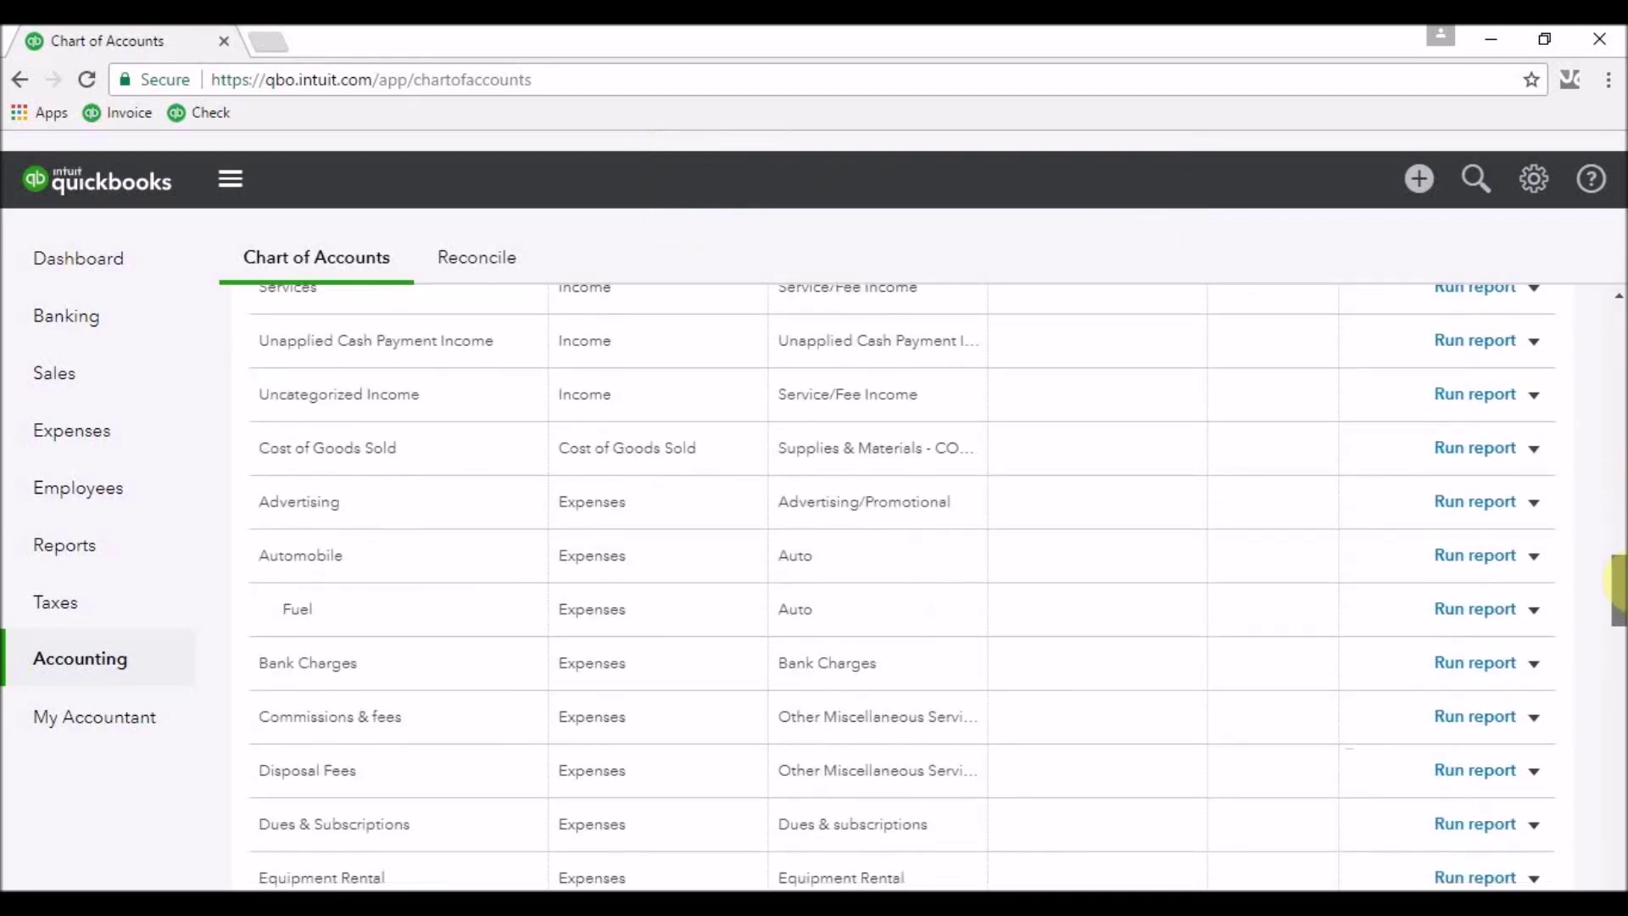
click(1479, 509)
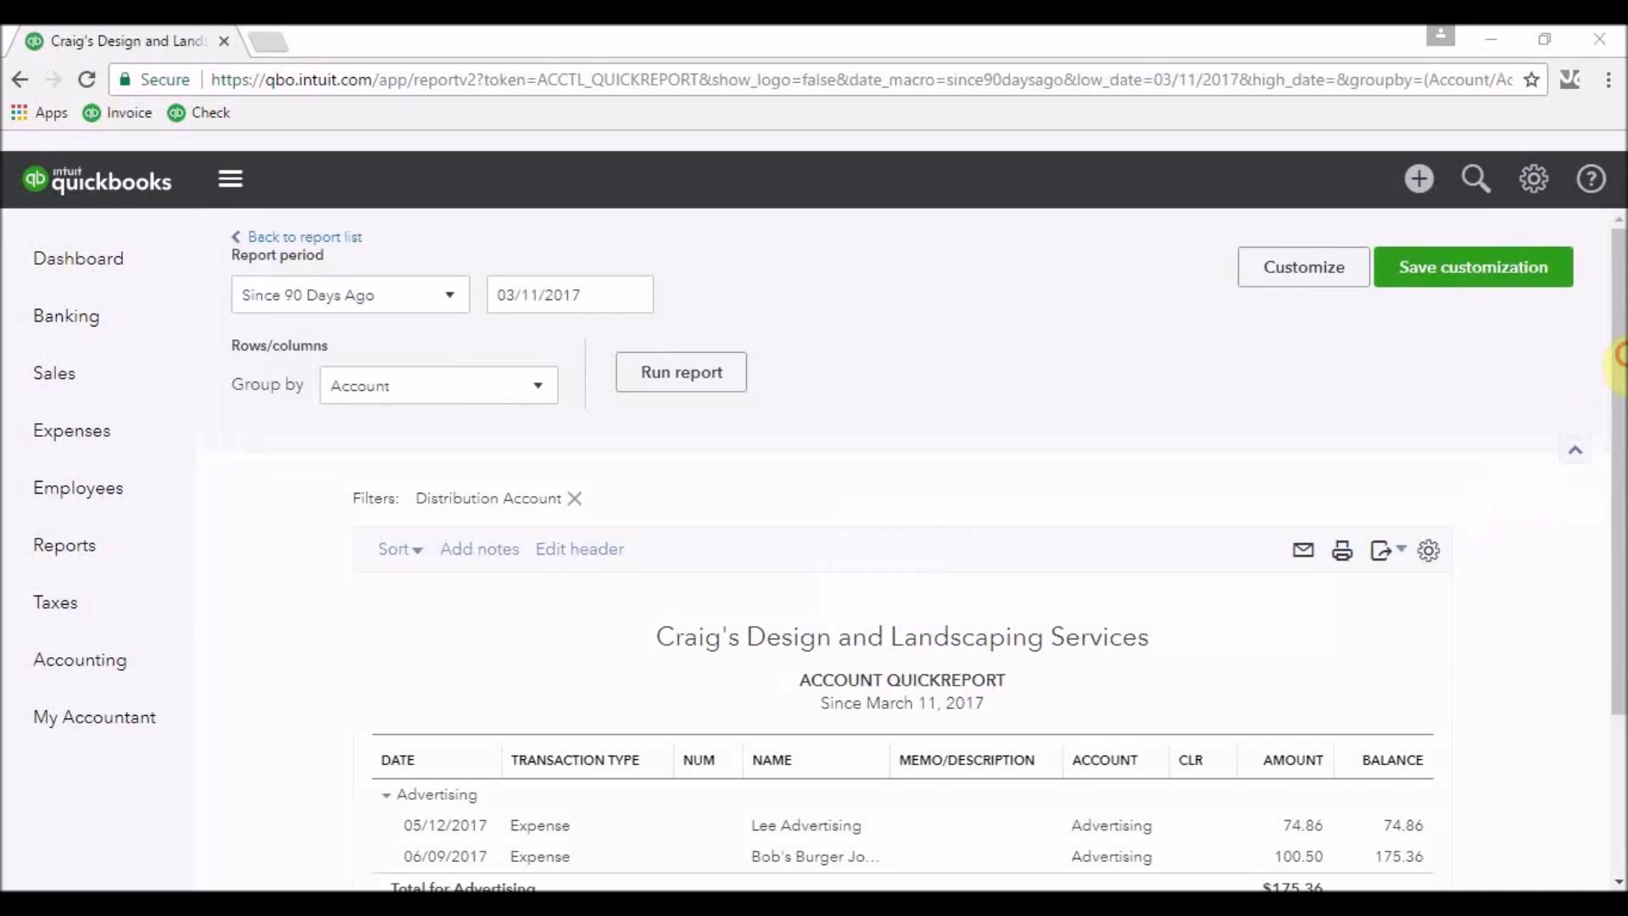
drag(1615, 449, 1615, 564)
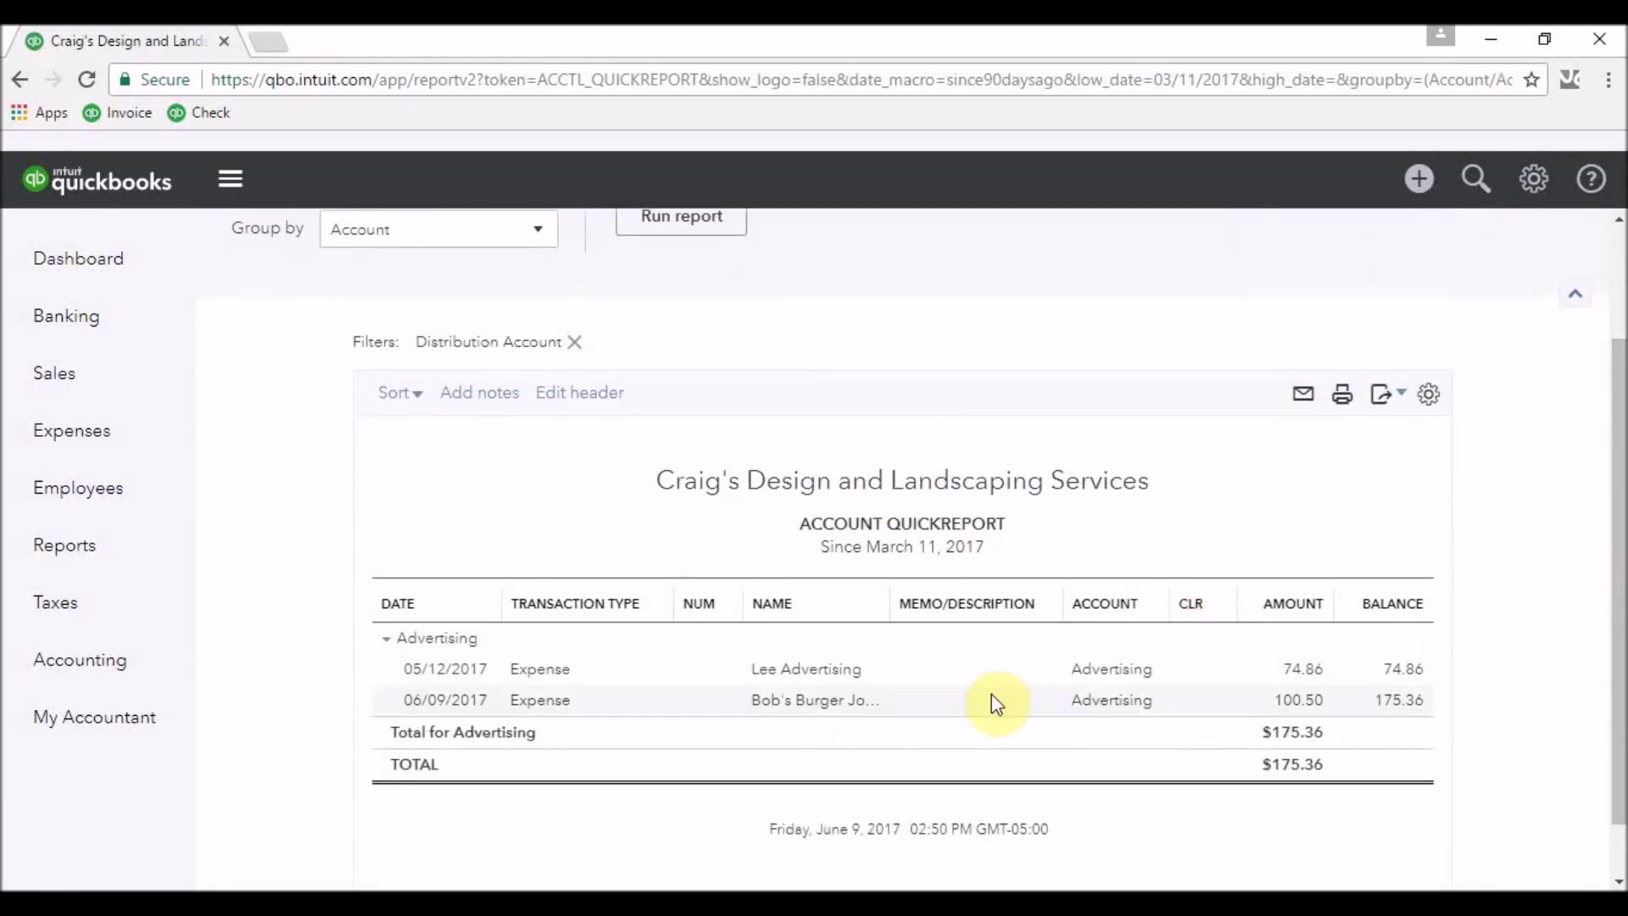